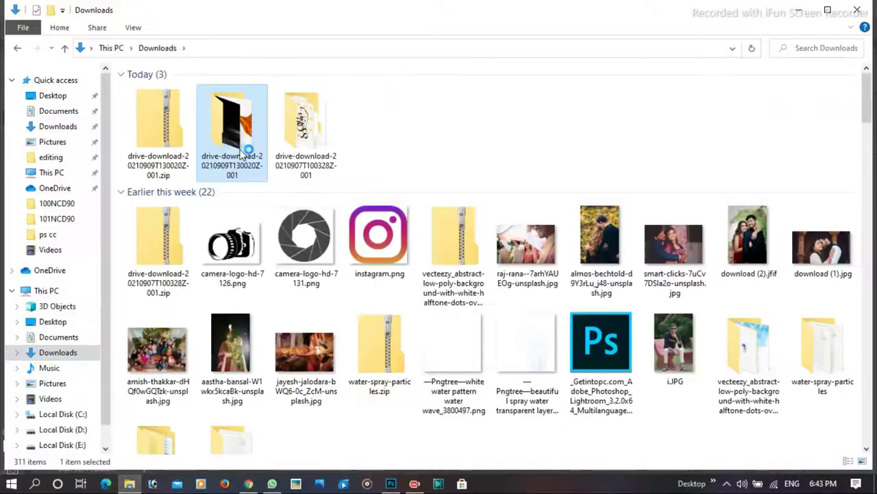
Open the drive-download folder and drag Ultra Editor.jpg into Photoshop.
double_click(243, 151)
mouse_move(229, 205)
left_mouse_down()
mouse_move(394, 487)
mouse_move(395, 371)
left_mouse_up()
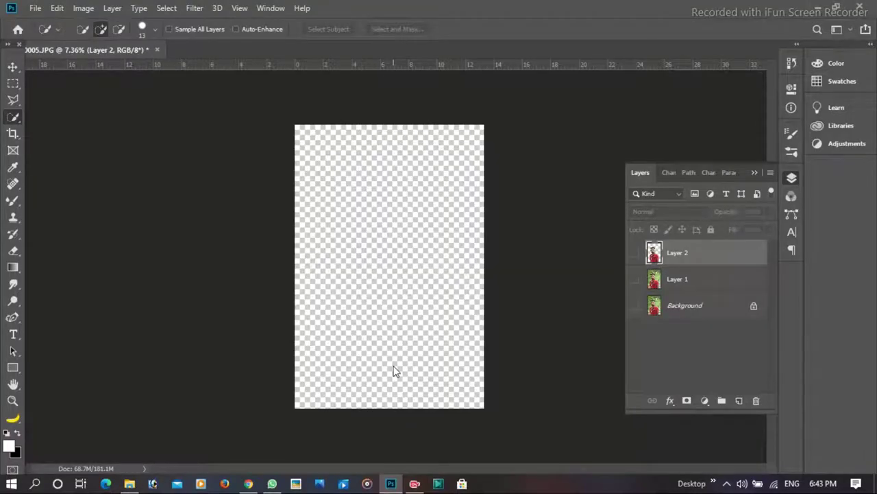
Put the man's Layer 2 above the Ultra Editor background and scale him into the lower right.
key("c")
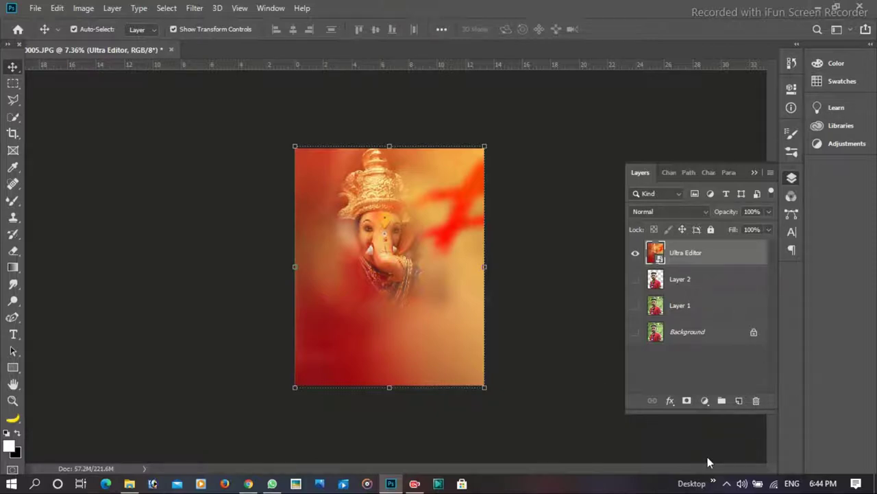
left_click_drag(710, 276, 719, 252)
left_click_drag(457, 174, 401, 274)
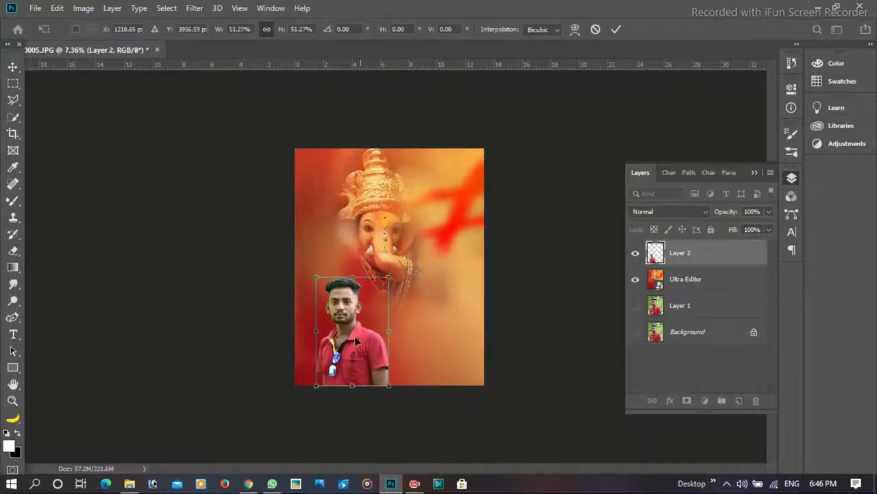
left_click_drag(381, 343, 463, 325)
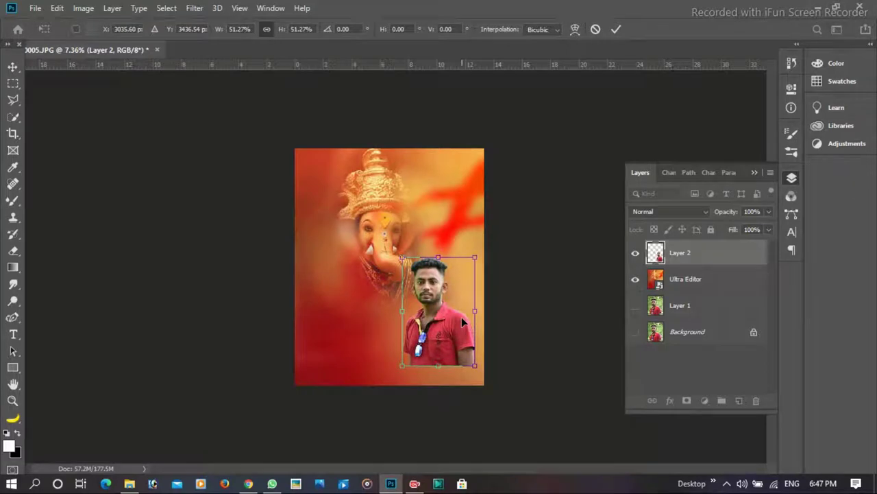
key("ctrl+shift+a")
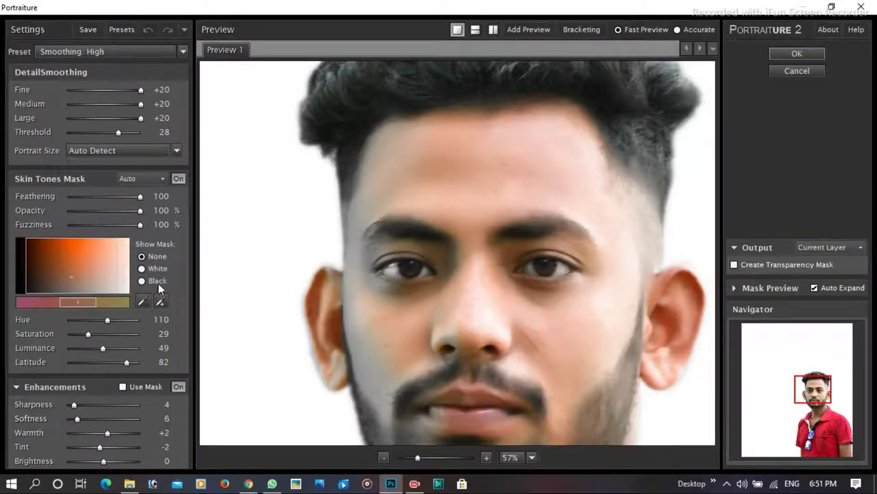
Apply Portraiture to the man with a custom skin-tone mask and Sharpness 0.
left_click_drag(74, 404, 66, 406)
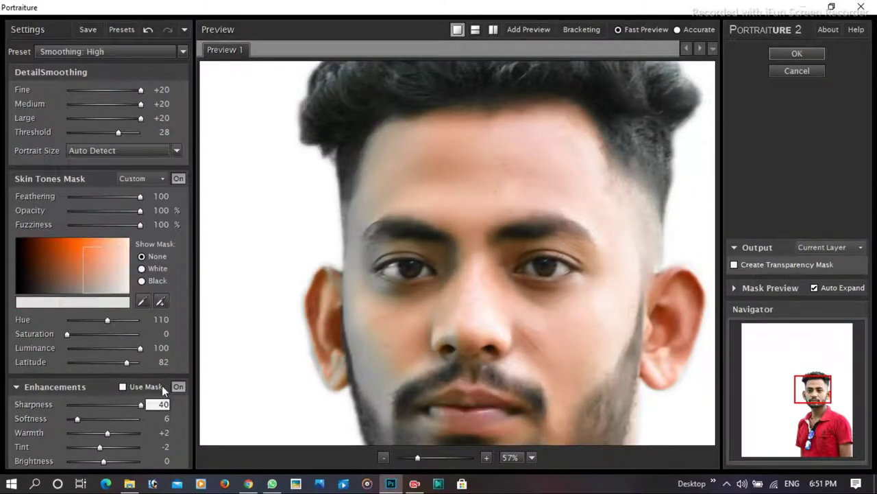
type("14")
left_click(64, 404)
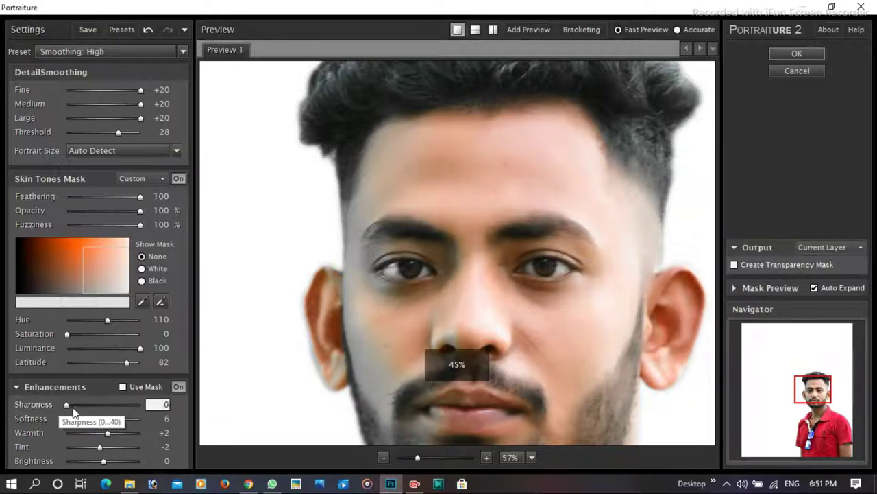
left_click(797, 53)
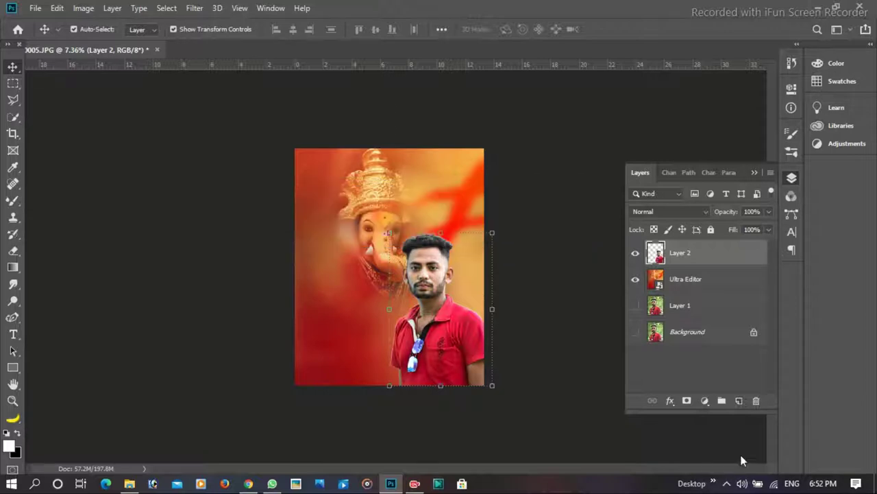
Duplicate the man's layer, apply High Pass at 1.0 px, and blend the copy as Overlay.
key("ctrl+j")
left_click(195, 8)
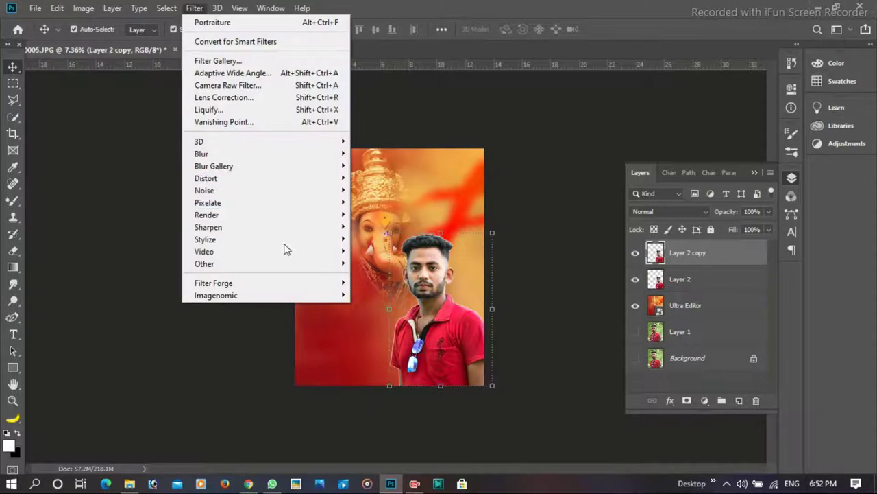
left_click(379, 275)
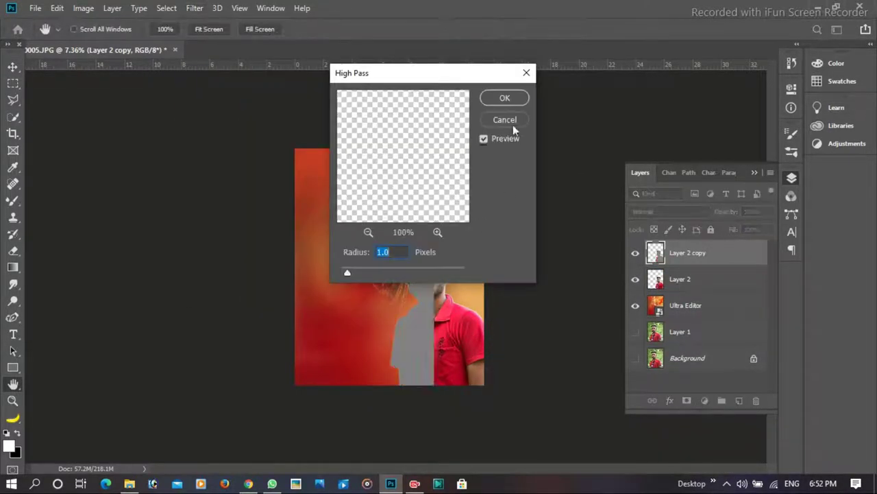
left_click(503, 100)
left_click(678, 213)
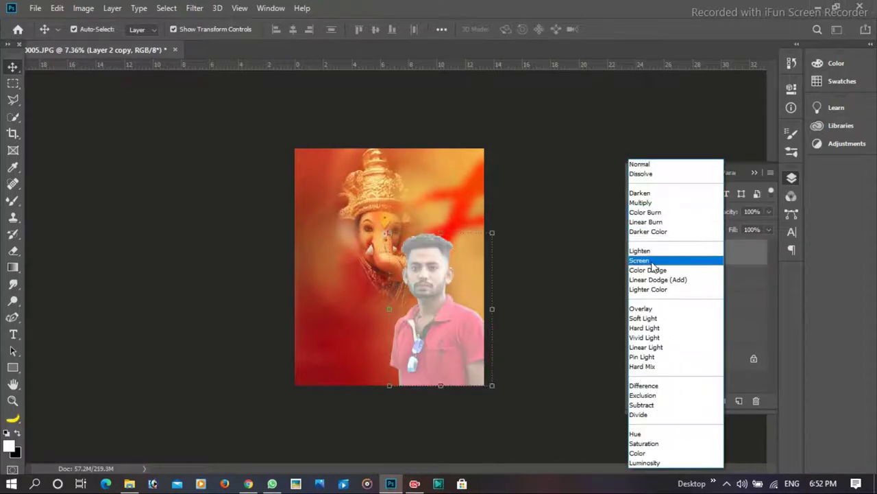
left_click(646, 312)
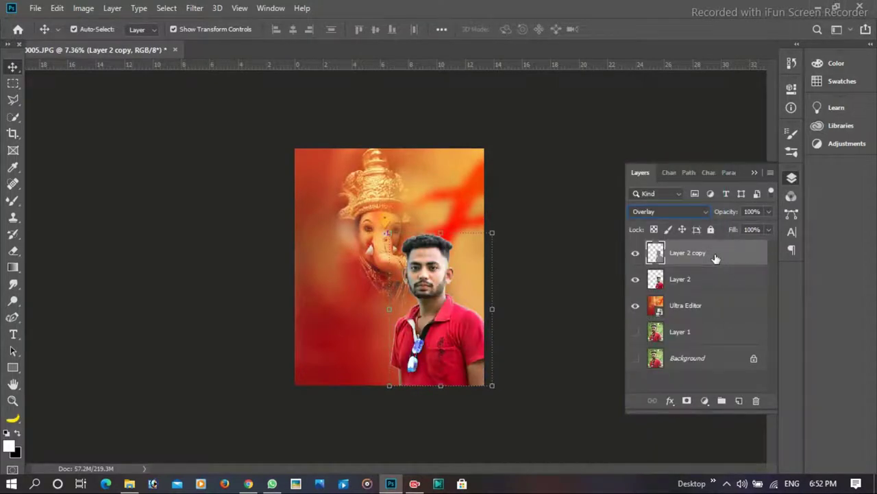
Merge the High Pass copy down into Layer 2 and drag Flag.png onto the poster.
right_click(715, 258)
left_click(601, 380)
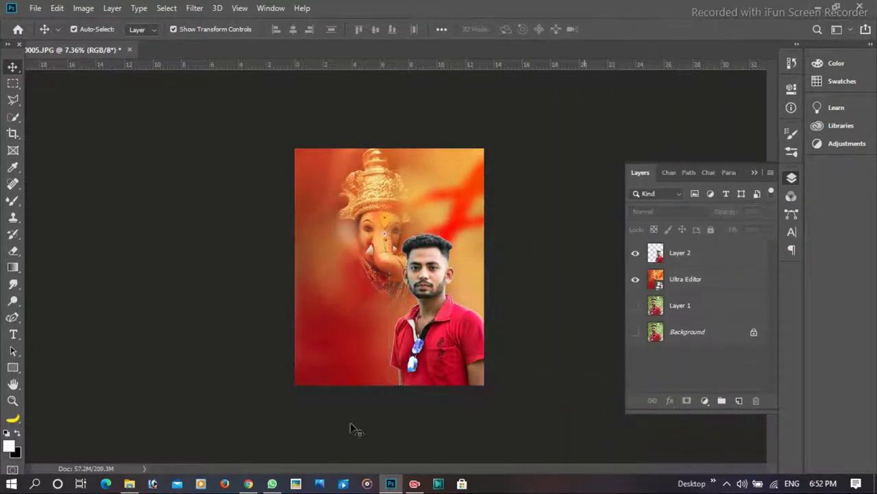
left_click(142, 485)
mouse_move(293, 103)
left_mouse_down()
mouse_move(391, 403)
mouse_move(392, 375)
left_mouse_up()
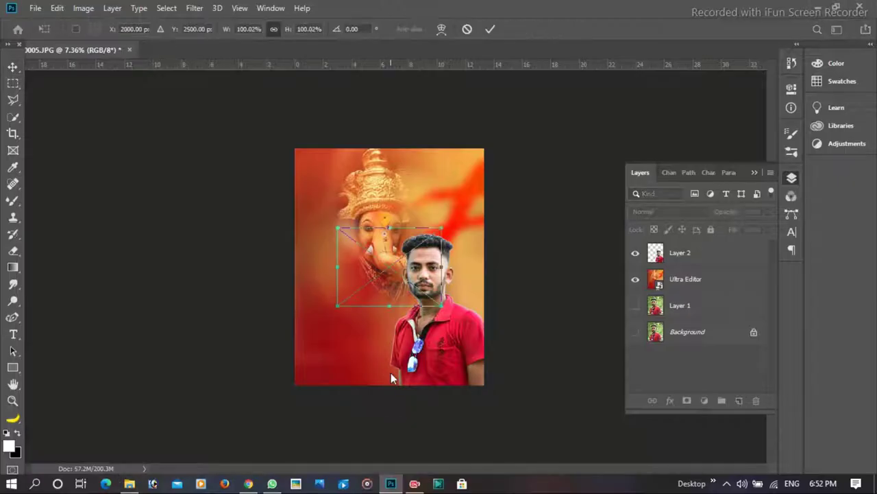
Enlarge the red Flag ribbon and position it across the man's torso at lower right.
left_click_drag(446, 218, 513, 196)
left_click_drag(476, 252, 476, 340)
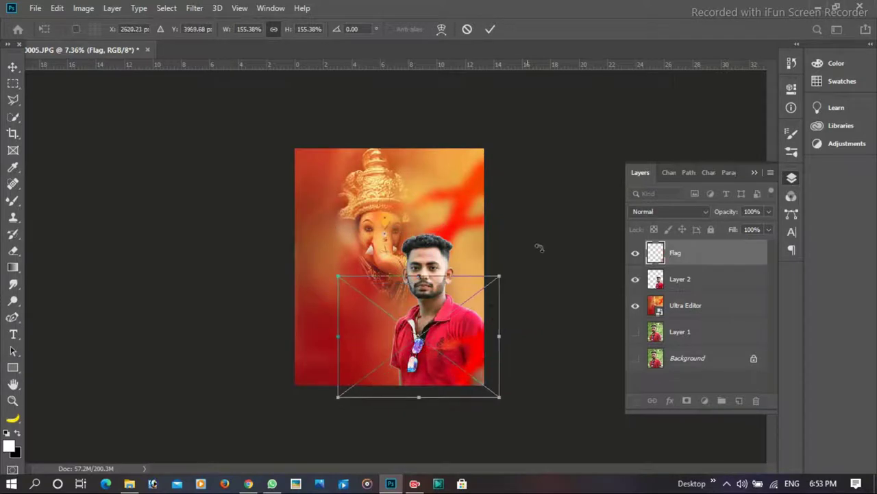
left_click_drag(523, 257, 495, 295)
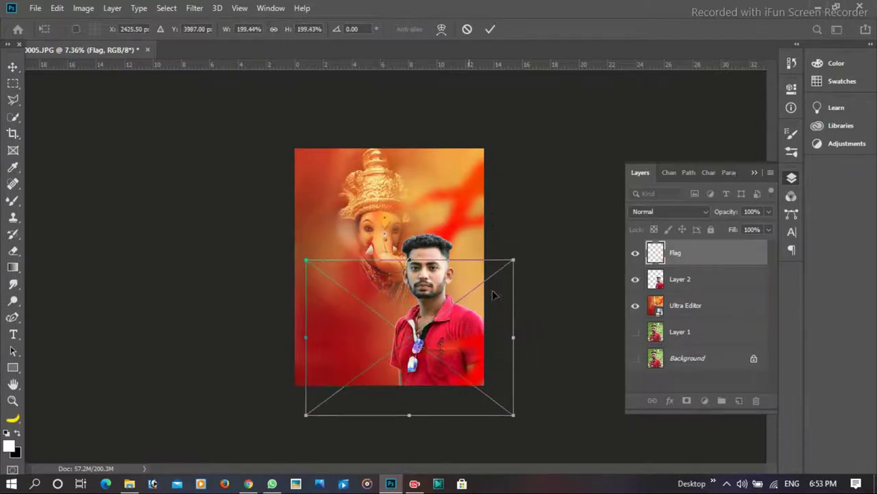
key("Return")
Place the orange ribbon image, rotated diagonally and shrunk, in the top-right corner.
left_click(129, 483)
left_click_drag(290, 196, 411, 267)
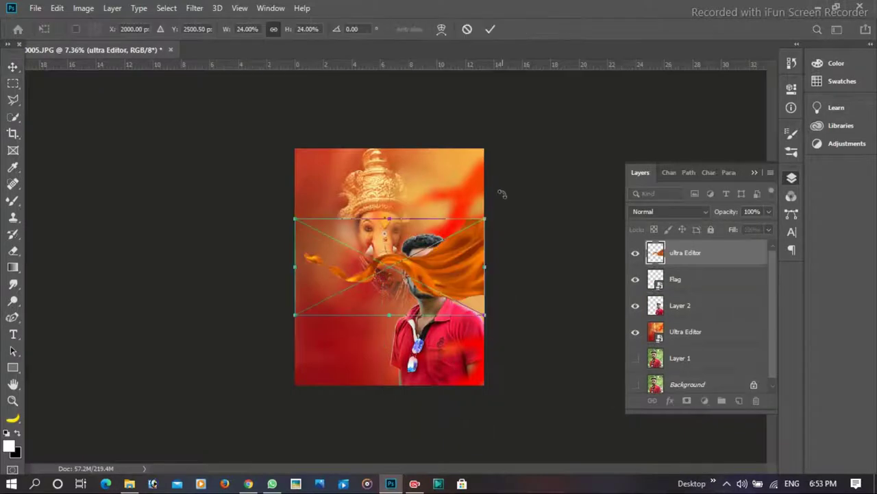
left_click_drag(502, 194, 415, 137)
left_click_drag(425, 206, 439, 179)
left_click_drag(467, 142, 479, 139)
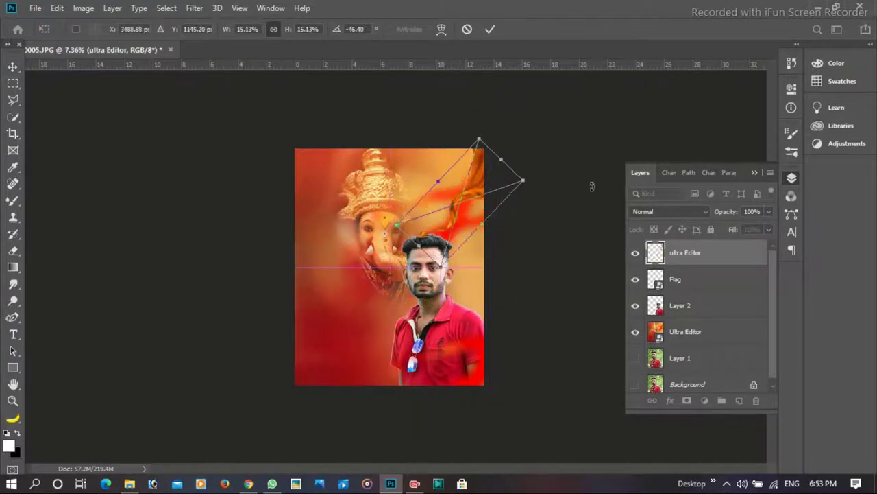
key("Return")
Move the orange ribbon layer below Flag and nudge it into place at the top right.
left_click_drag(686, 252, 738, 281)
left_click_drag(460, 224, 459, 214)
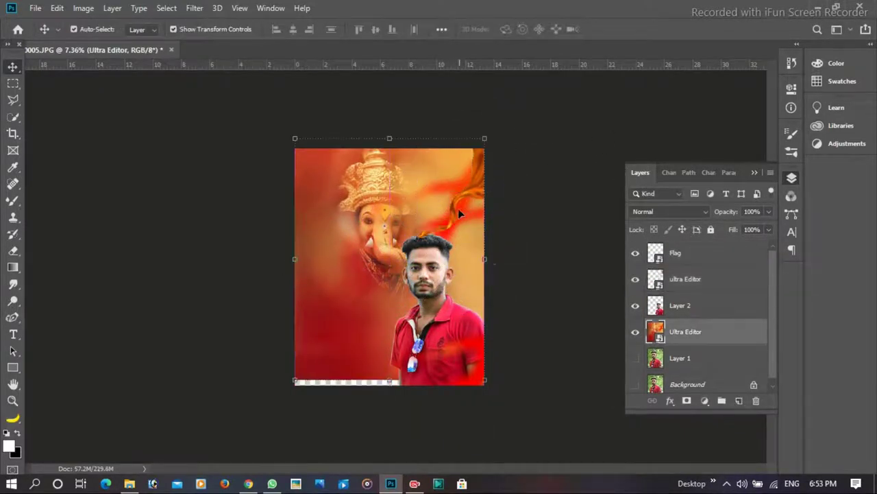
key("ctrl+z")
left_click(685, 279)
left_click_drag(514, 233, 516, 224)
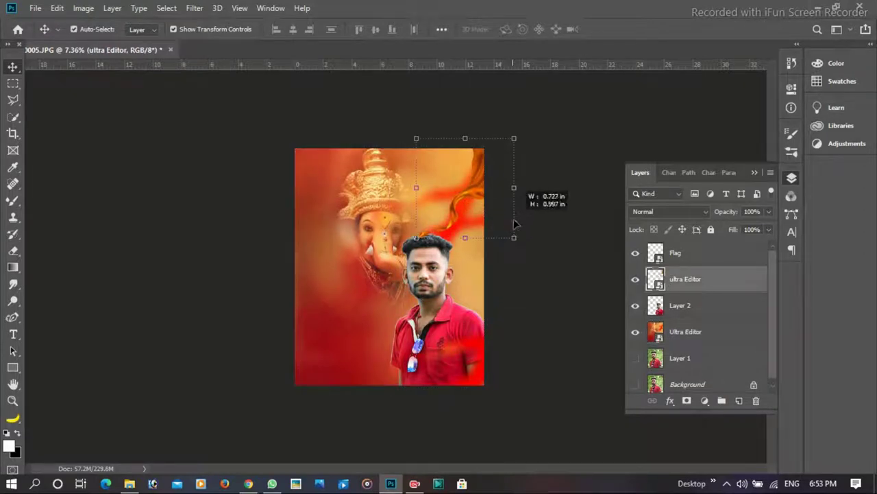
left_click(450, 196, "shift")
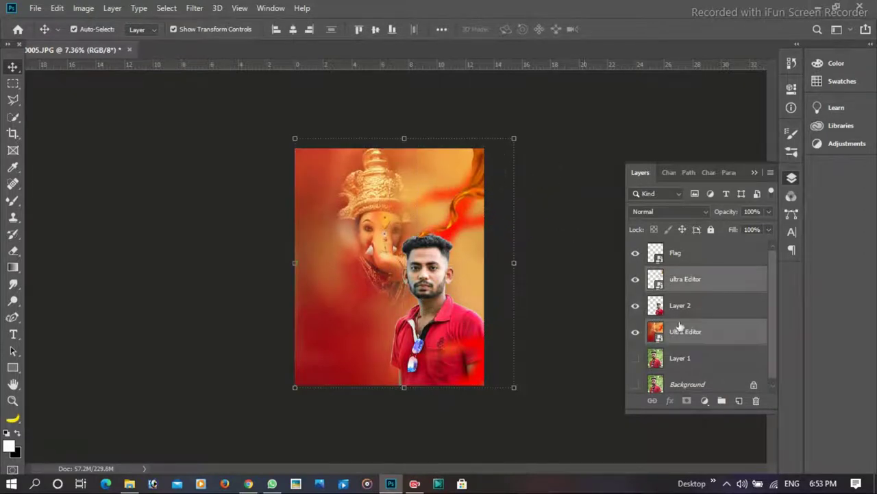
left_click(684, 292)
key("shift+Up")
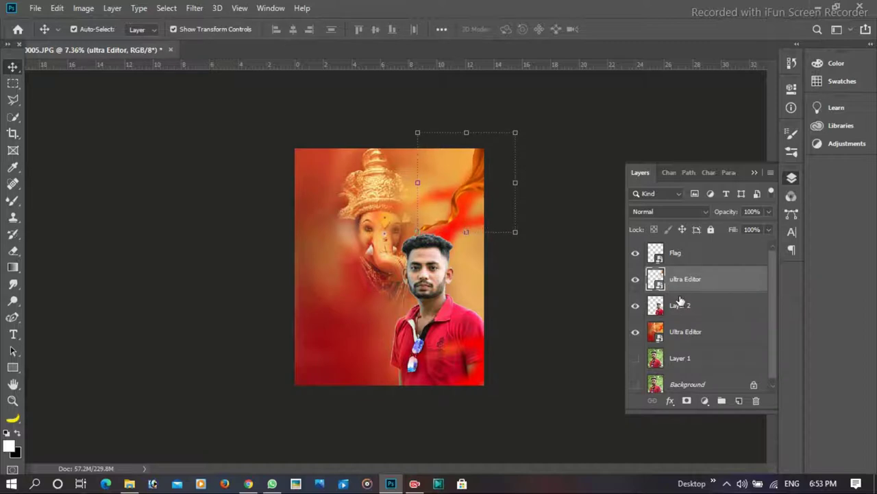
Duplicate the orange ribbon layer and move the copy left over Ganesha.
right_click(712, 284)
left_click_drag(712, 284, 738, 387)
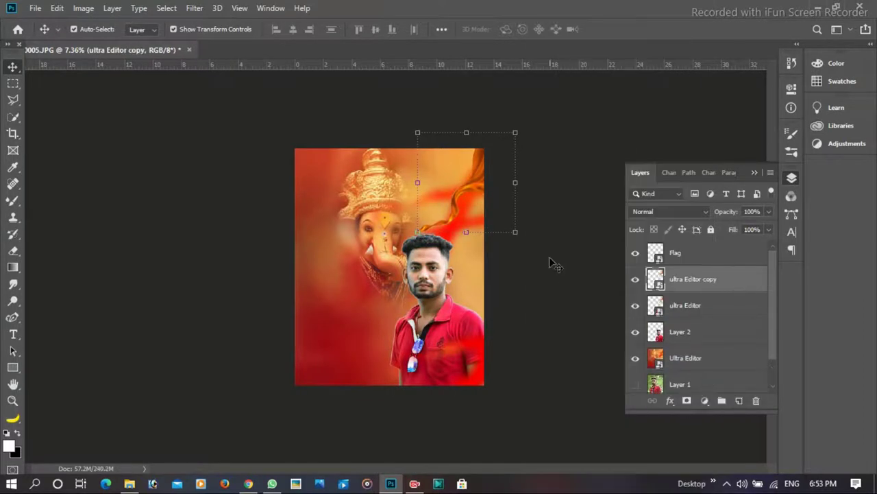
mouse_move(474, 227)
left_mouse_down()
mouse_move(464, 195)
mouse_move(341, 272)
left_mouse_up()
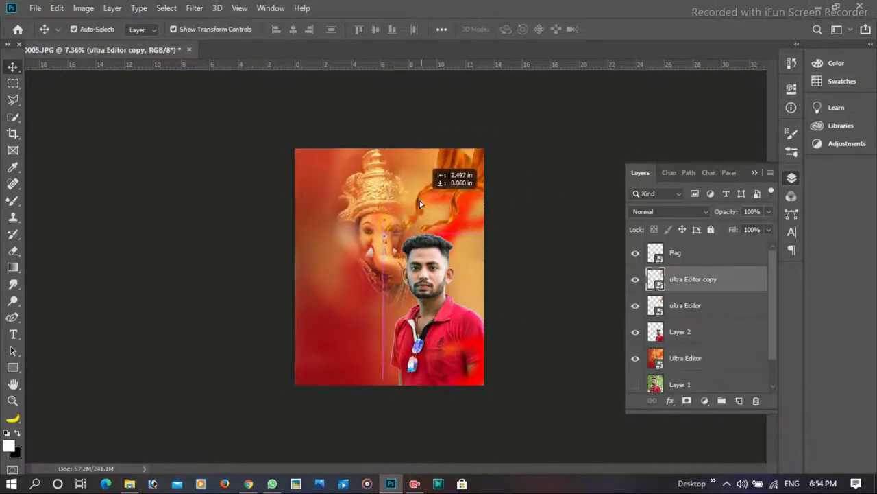
right_click(340, 272)
right_click(346, 247)
key("Escape")
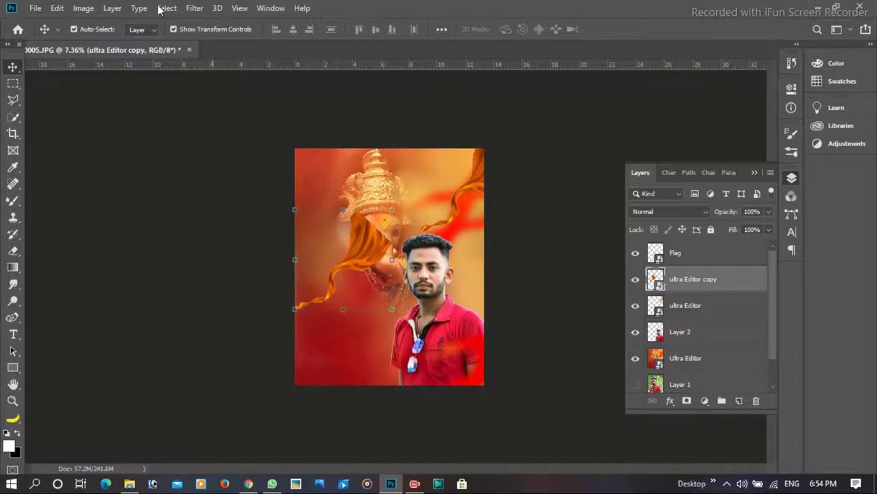
Rotate the image 180° and enlarge the ribbon copy across the upper left.
left_click(82, 8)
mouse_move(108, 129)
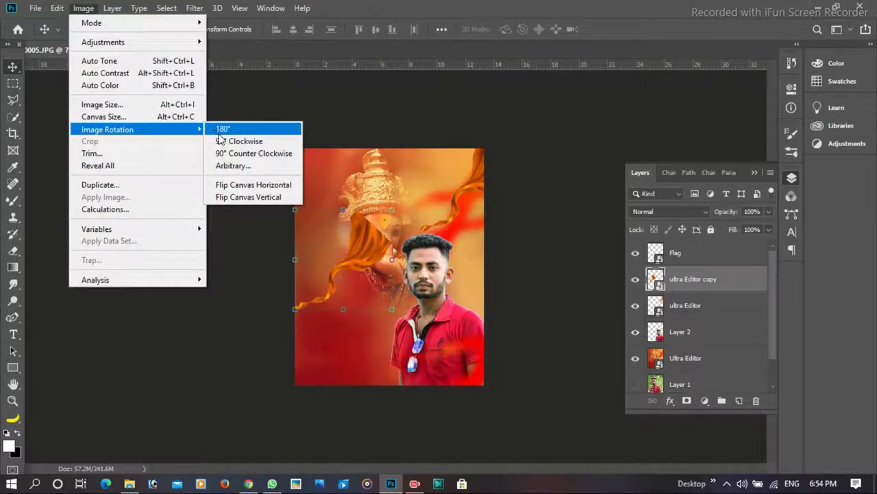
left_click(220, 134)
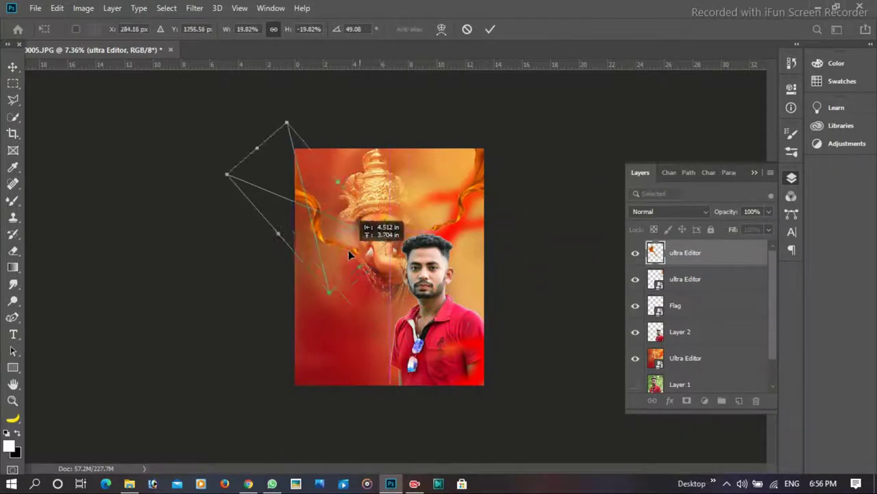
left_click_drag(349, 252, 369, 291)
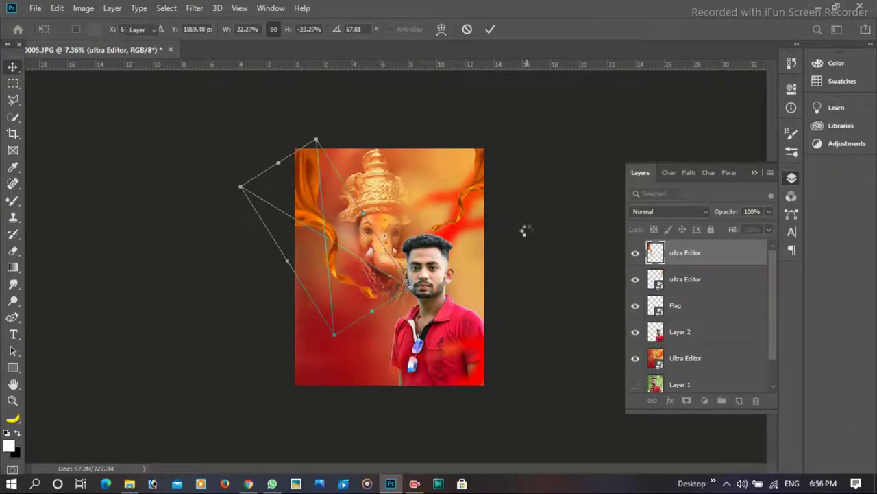
left_click(129, 484)
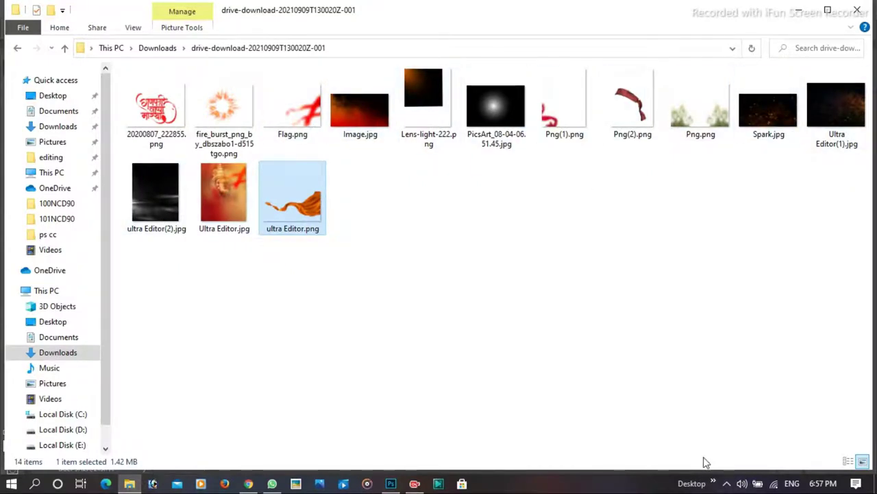
Drag Png(2).png into the poster as a red headband over the man's forehead.
mouse_move(621, 114)
left_mouse_down()
mouse_move(430, 229)
mouse_move(449, 240)
mouse_move(442, 269)
mouse_move(528, 239)
mouse_move(501, 215)
left_mouse_up()
Commit the red headband and fit the whole poster on screen.
key("Return")
key("ctrl+0")
scroll(420, 271, "up", 4)
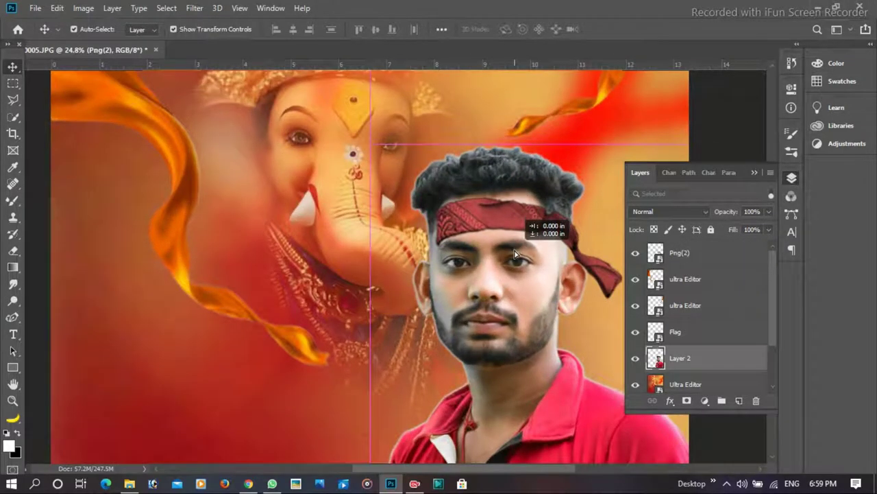
scroll(400, 265, "down", 6)
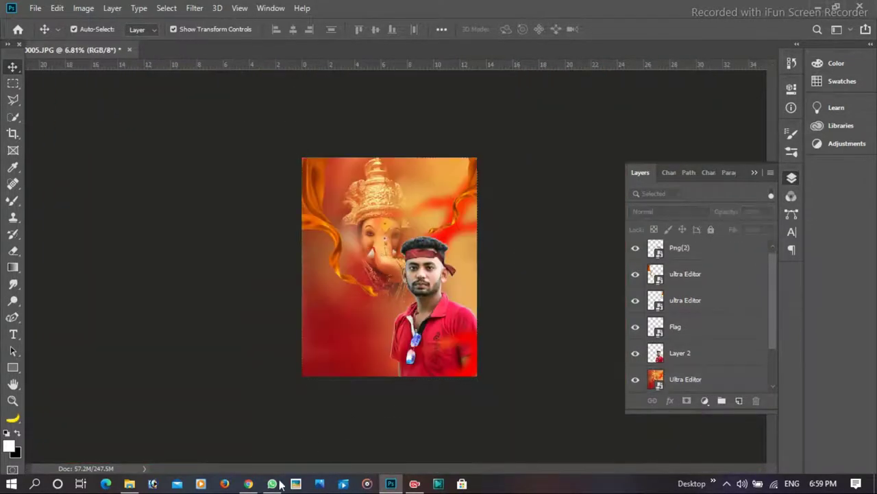
Place the Png(1).png red streak image as a new layer and commit it.
left_click(129, 483)
mouse_move(574, 108)
left_mouse_down()
mouse_move(431, 312)
mouse_move(403, 406)
mouse_move(406, 392)
mouse_move(272, 412)
mouse_move(254, 431)
left_mouse_up()
key("Return")
scroll(390, 384, "up", 3)
scroll(402, 349, "down", 1)
Select the headband layer and drag the Png.png greenery over Ganesha.
left_click(441, 251)
left_click(129, 484)
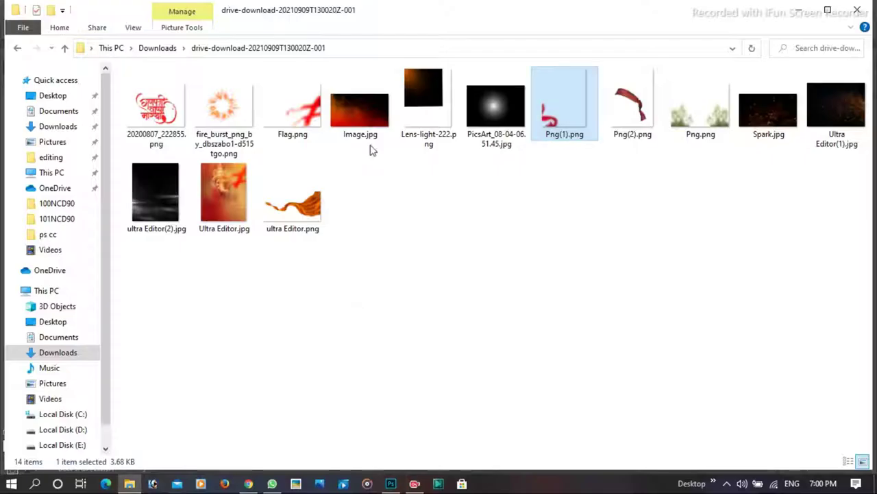
mouse_move(701, 103)
left_mouse_down()
mouse_move(401, 380)
mouse_move(394, 437)
left_mouse_up()
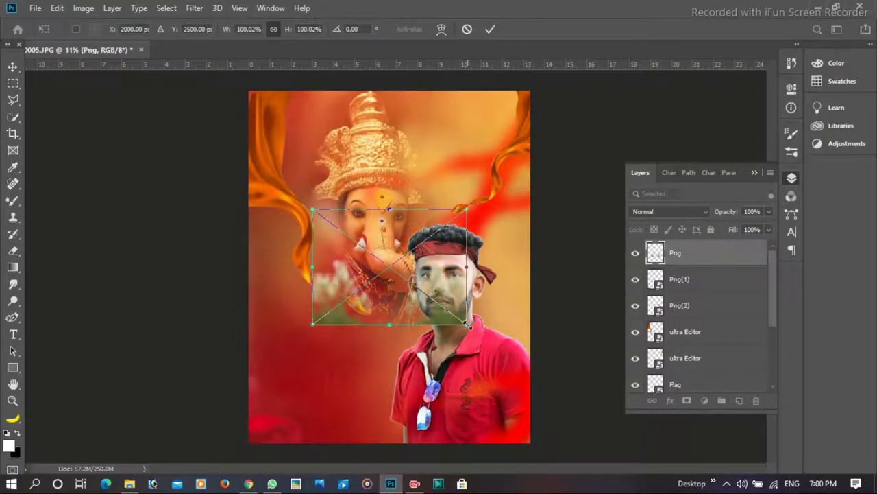
Enlarge and commit the blurred flowers along the bottom, and drop in Image.jpg.
mouse_move(529, 382)
left_mouse_down()
mouse_move(606, 429)
mouse_move(439, 384)
left_mouse_up()
key("Return")
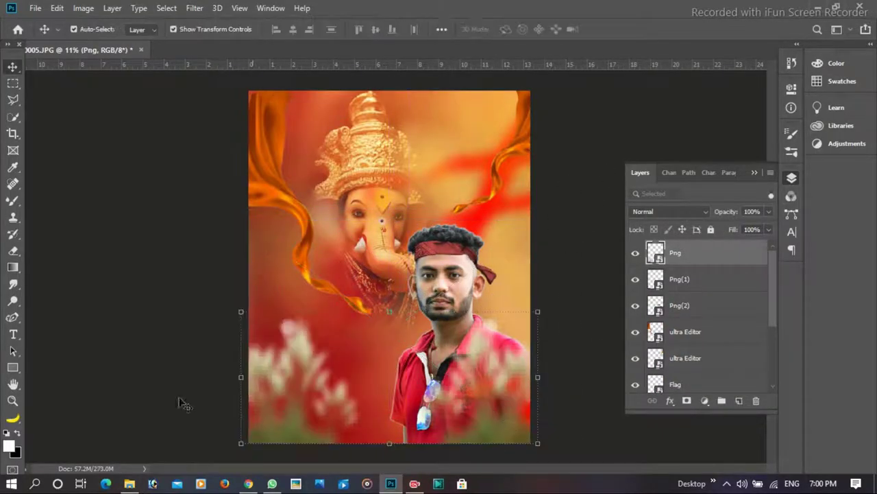
left_click(129, 483)
mouse_move(359, 98)
left_mouse_down()
mouse_move(401, 382)
mouse_move(391, 434)
mouse_move(511, 316)
left_mouse_up()
Set the Image glow to Screen, enlarge it and move it over the lower poster.
left_click(670, 211)
left_click(761, 251)
left_click_drag(470, 239, 597, 144)
mouse_move(549, 232)
left_mouse_down()
mouse_move(455, 372)
mouse_move(512, 375)
mouse_move(496, 363)
left_mouse_up()
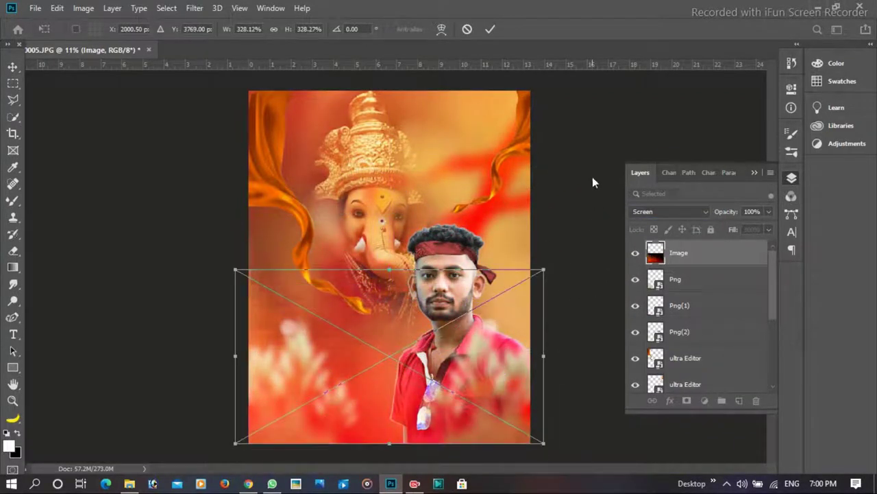
key("Return")
Place the 20200807_222855.png red calligraphy, scaled down, left of the man.
left_click(129, 484)
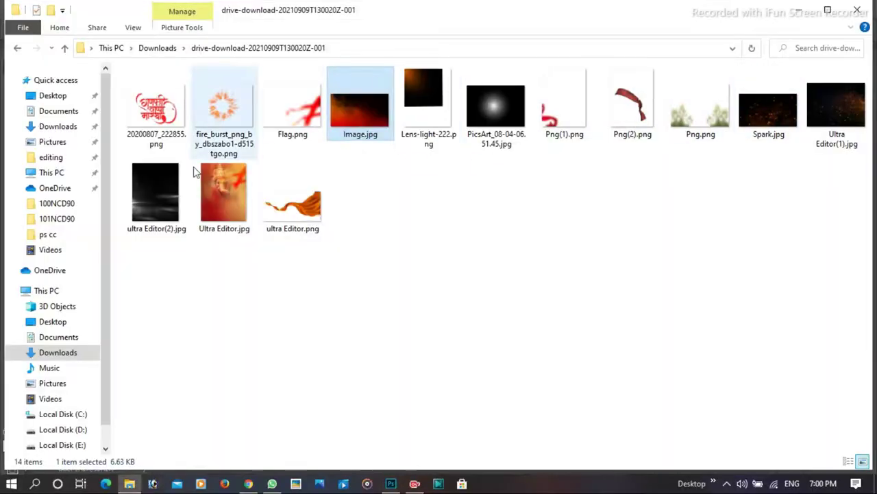
mouse_move(157, 110)
left_mouse_down()
mouse_move(362, 337)
mouse_move(456, 236)
left_mouse_up()
left_click_drag(466, 207, 441, 228)
left_click_drag(362, 288, 327, 347)
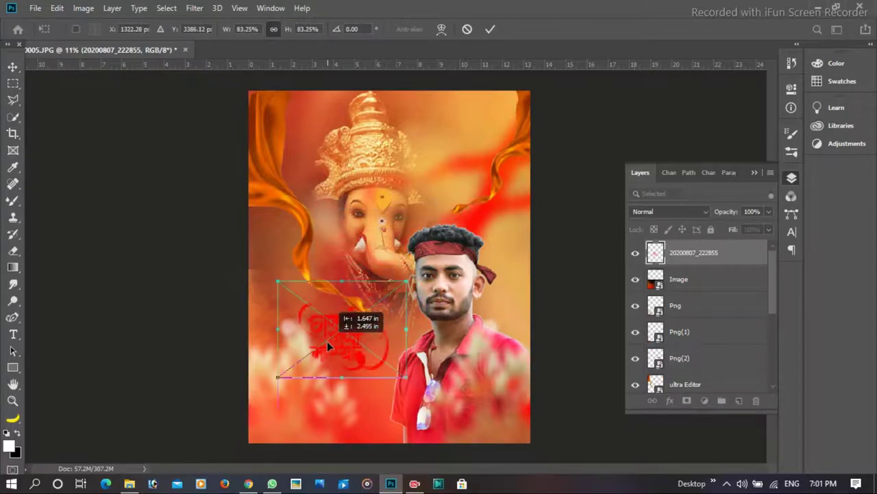
mouse_move(405, 282)
left_mouse_down()
mouse_move(333, 339)
mouse_move(352, 335)
left_mouse_up()
Commit the calligraphy and give it a white Outside stroke layer style.
key("Return")
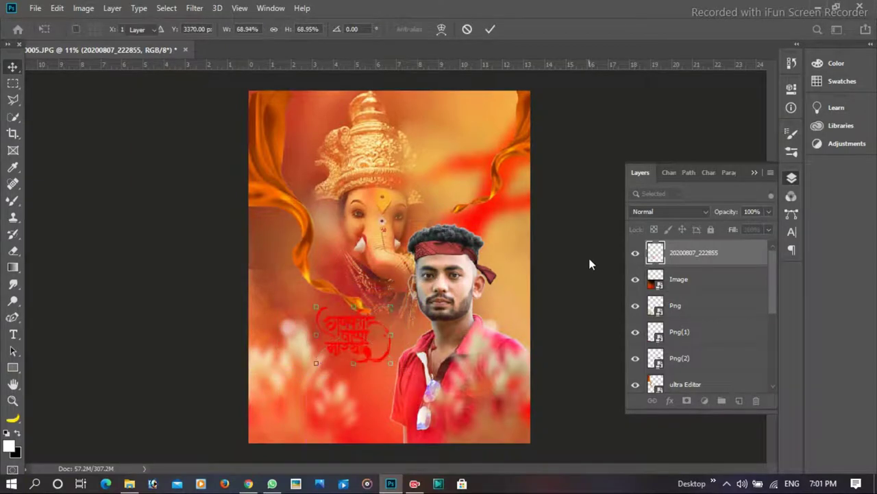
double_click(734, 252)
left_click(398, 191)
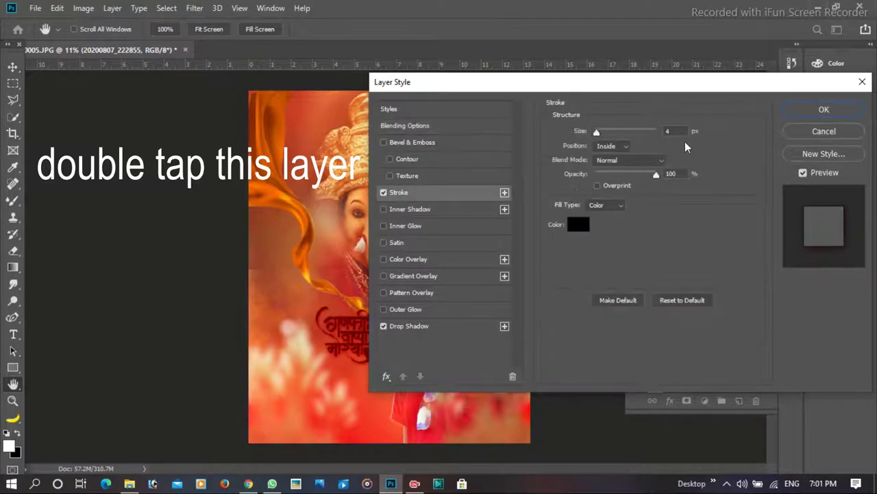
left_click(583, 221)
left_click(411, 252)
left_click(707, 247)
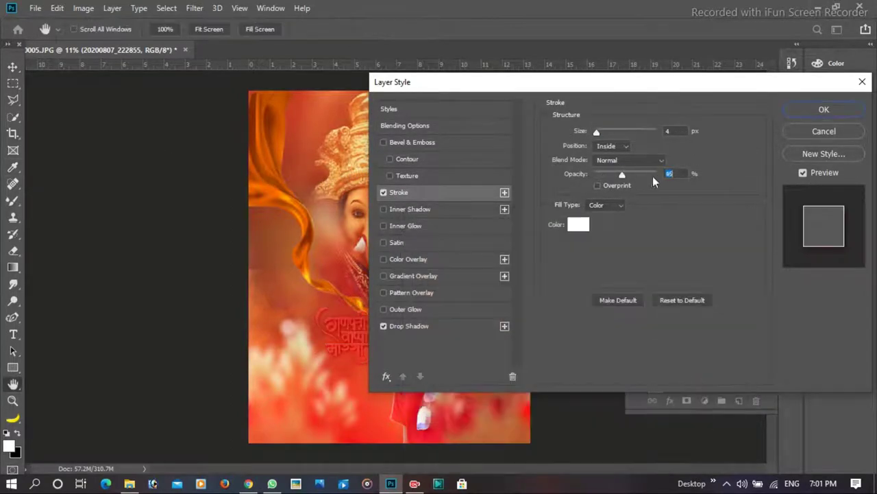
left_click(612, 158)
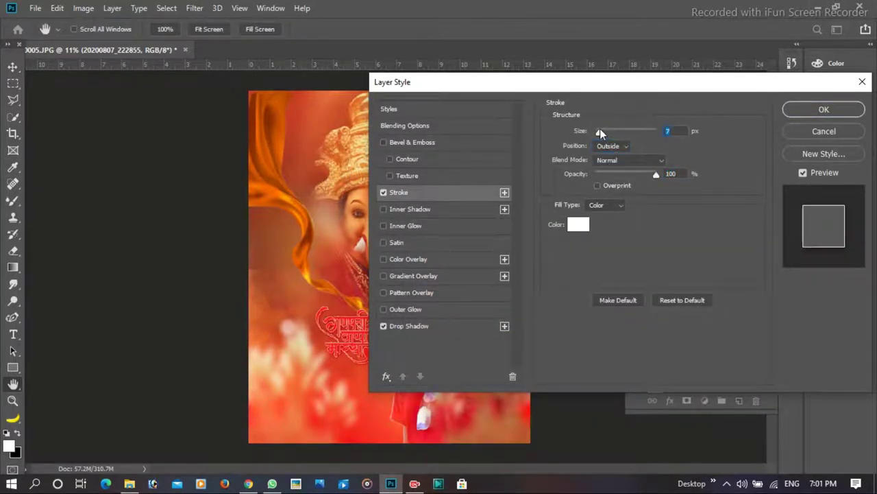
key("Return")
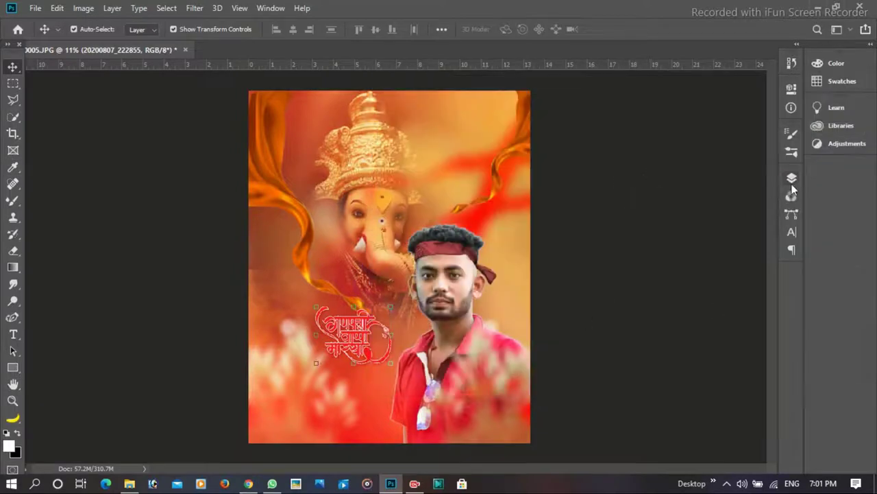
Rasterize the Image glow layer and erase part of it.
left_click(792, 178)
left_click(635, 316)
left_click(679, 315)
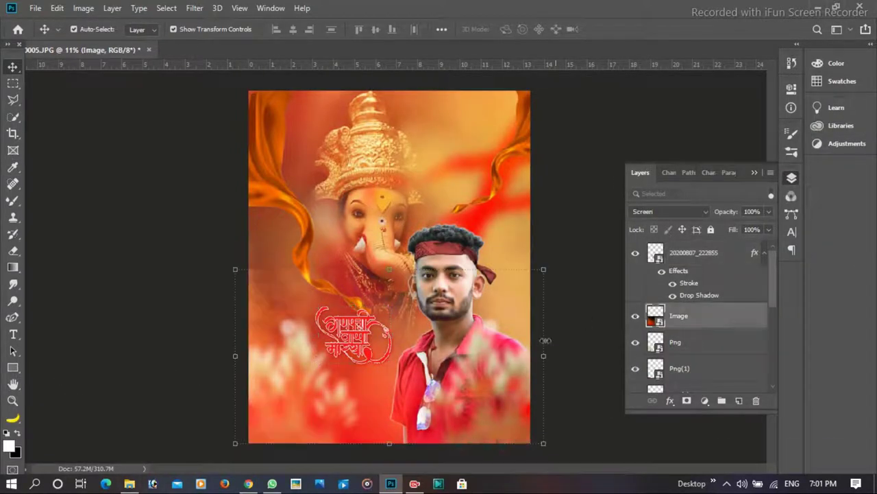
key("e")
left_click(248, 268)
key("Return")
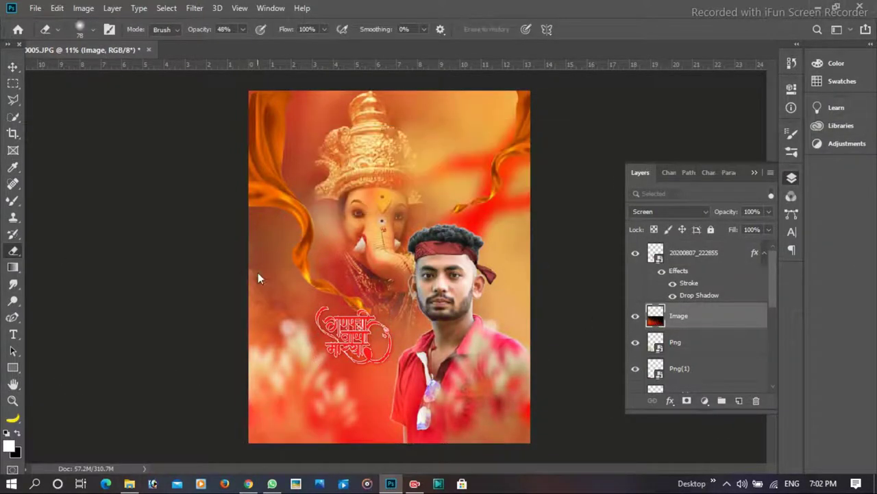
scroll(285, 377, "down", 1)
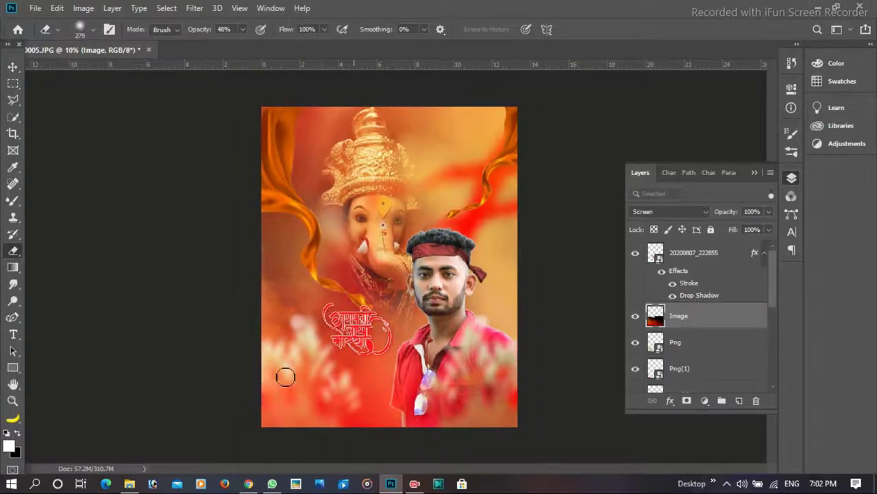
left_click(13, 67)
Add Spark.jpg in Screen mode, enlarged, rotated 180° and moved over the upper poster.
left_click(129, 483)
mouse_move(769, 110)
left_mouse_down()
mouse_move(394, 485)
mouse_move(447, 334)
left_mouse_up()
left_click(669, 212)
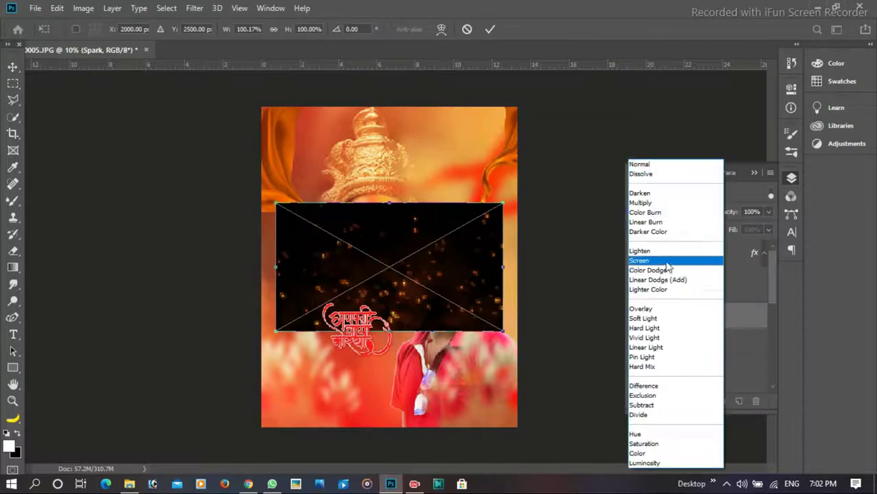
left_click(675, 257)
left_click_drag(501, 331, 541, 352)
left_click_drag(558, 196, 274, 348)
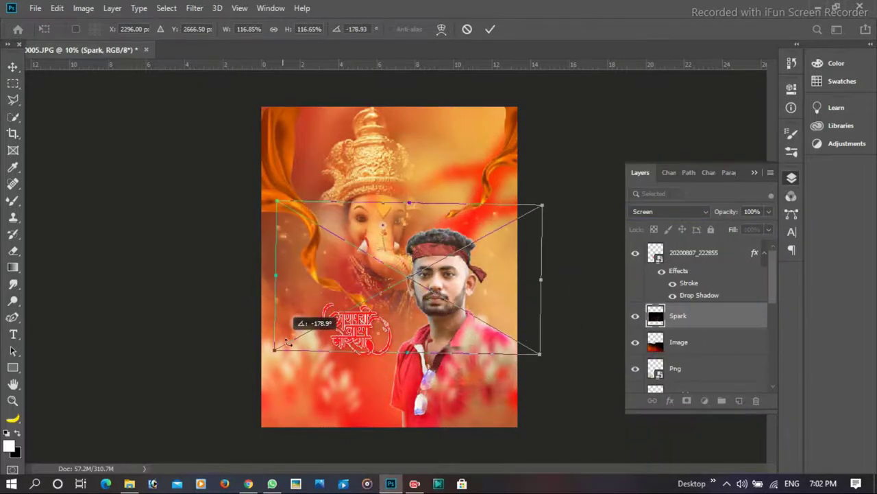
left_click_drag(371, 275, 367, 176)
Place Ultra Editor(1).jpg onto the poster and blend it in Screen mode.
left_click(129, 484)
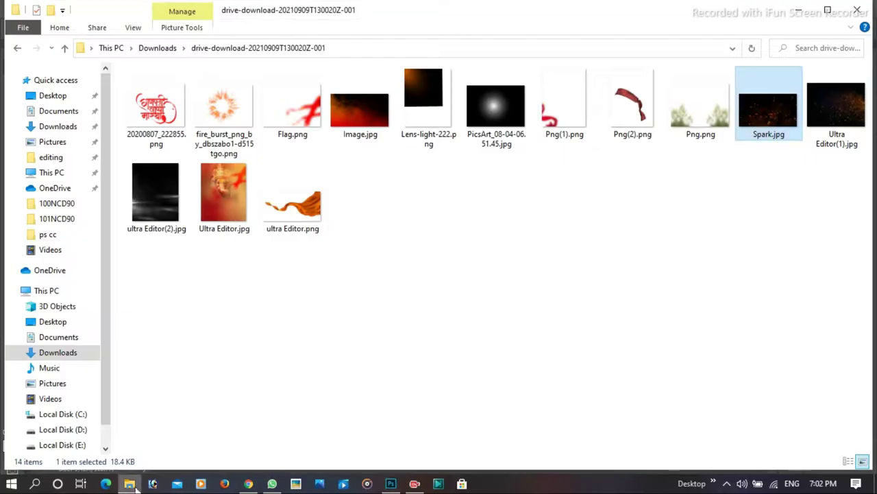
left_click_drag(839, 100, 396, 383)
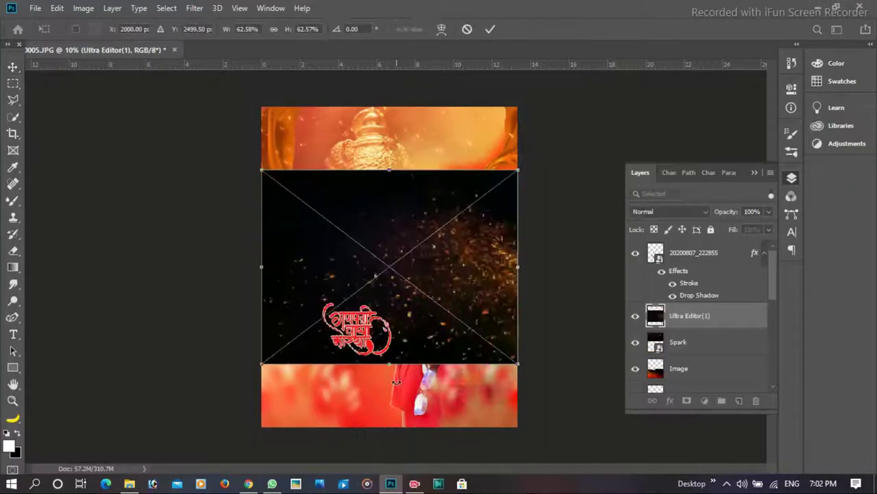
left_click(671, 211)
left_click(670, 257)
Resize, reposition and rotate the spark overlay, then commit the transform.
left_click_drag(518, 363, 497, 399)
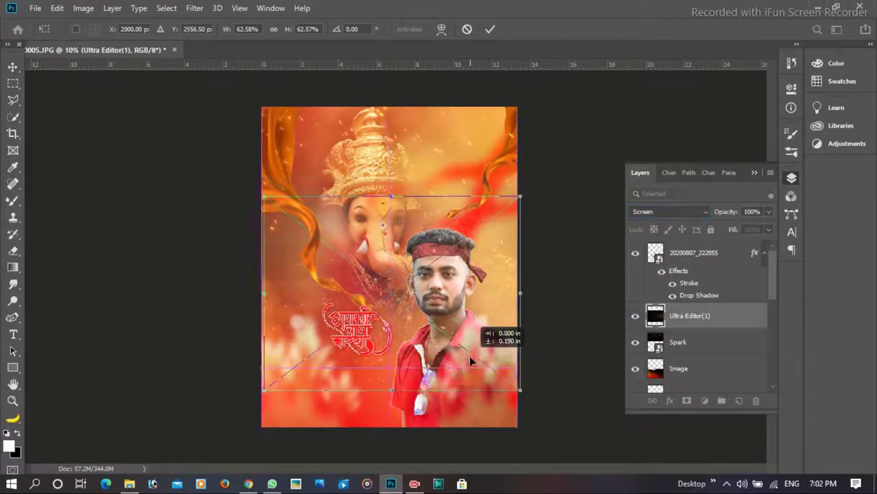
mouse_move(529, 205)
left_mouse_down()
mouse_move(537, 263)
mouse_move(568, 248)
left_mouse_up()
left_click_drag(451, 321, 444, 324)
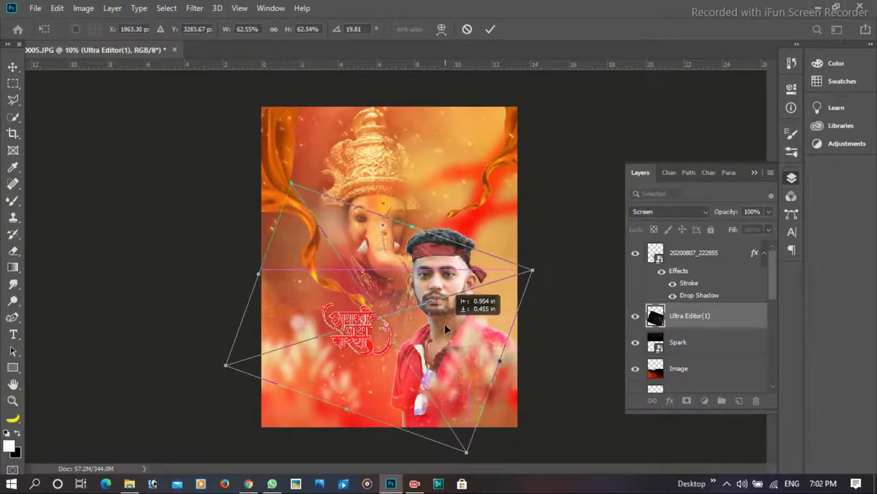
mouse_move(546, 275)
left_mouse_down()
mouse_move(562, 245)
mouse_move(548, 220)
mouse_move(555, 196)
left_mouse_up()
key("Return")
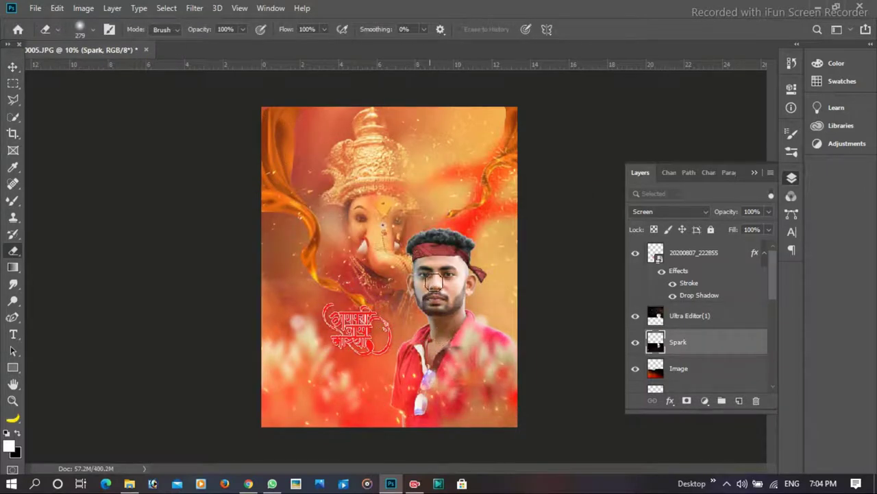
Zoom out to the whole poster and bring the downloaded images folder back up.
key("ctrl+minus")
key("v")
left_click(128, 483)
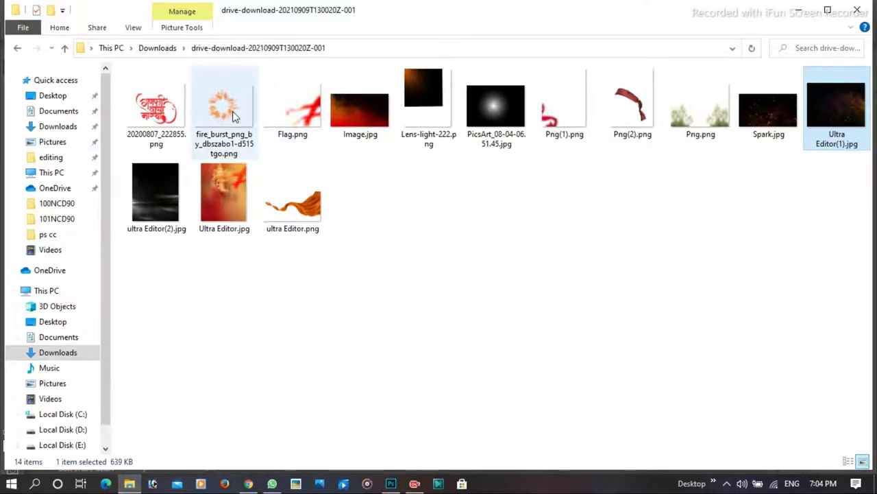
Place fire_burst.png over the poster, enlarged to about 153%.
mouse_move(233, 117)
left_mouse_down()
mouse_move(441, 214)
mouse_move(470, 133)
left_mouse_up()
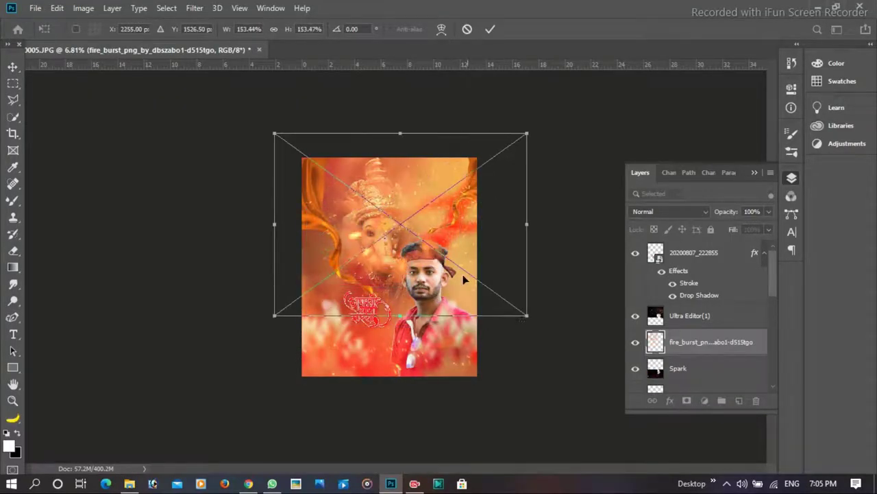
mouse_move(405, 247)
left_mouse_down()
mouse_move(425, 288)
mouse_move(443, 284)
left_mouse_up()
key("Return")
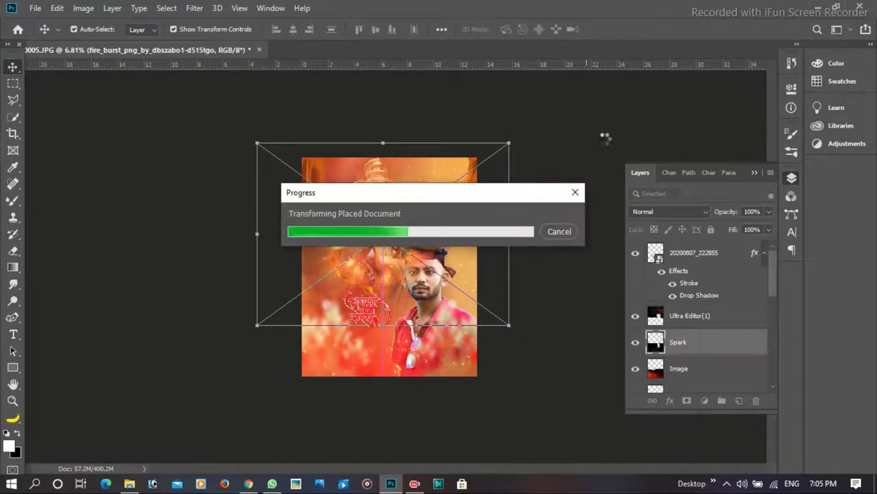
Rasterize the fire burst layer so the Eraser tool can work on it.
key("e")
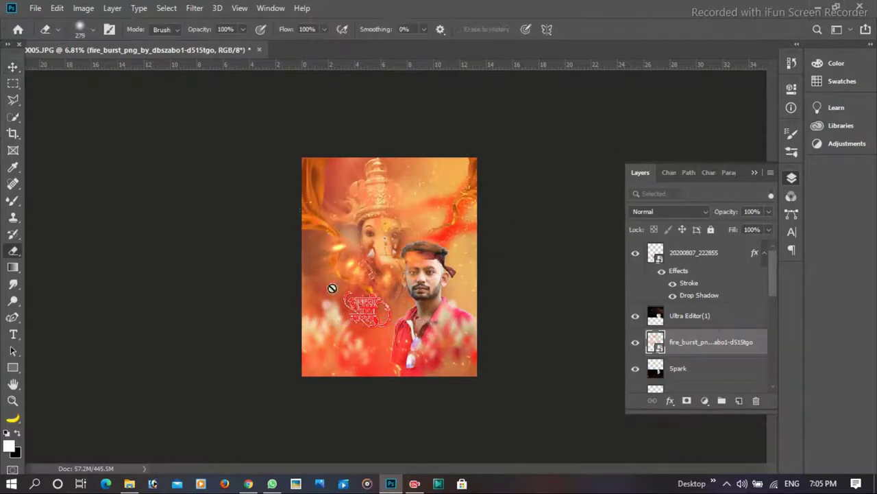
left_click(331, 288)
left_click(421, 198)
scroll(429, 243, "up", 3)
scroll(429, 243, "up", 2)
Erase the fire burst from the man's head and cheek, then deselect the layer.
mouse_move(428, 244)
left_mouse_down()
mouse_move(466, 220)
mouse_move(423, 256)
left_mouse_up()
left_click_drag(408, 288, 377, 251)
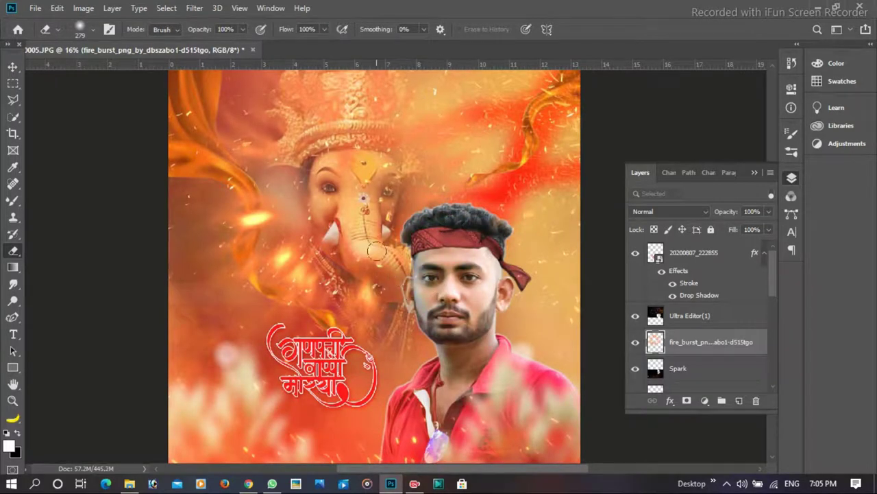
left_click(407, 285, "alt")
left_click(421, 198)
scroll(414, 166, "down", 2)
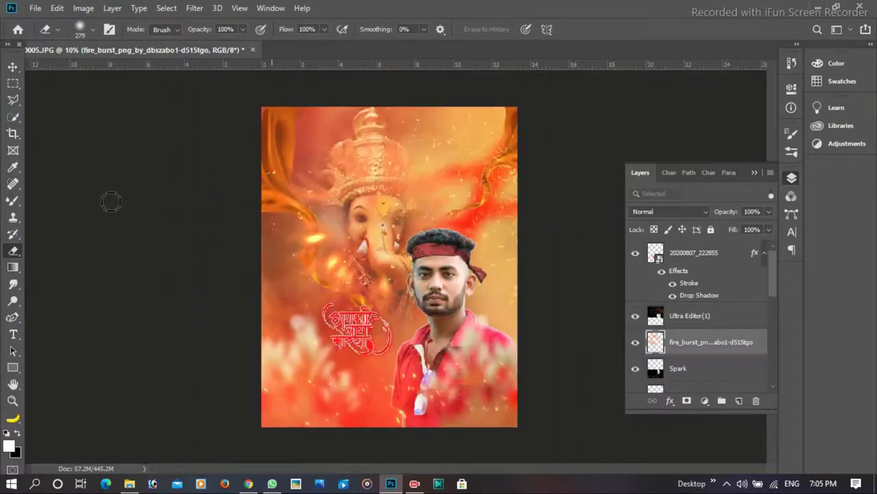
key("v")
left_click(56, 162)
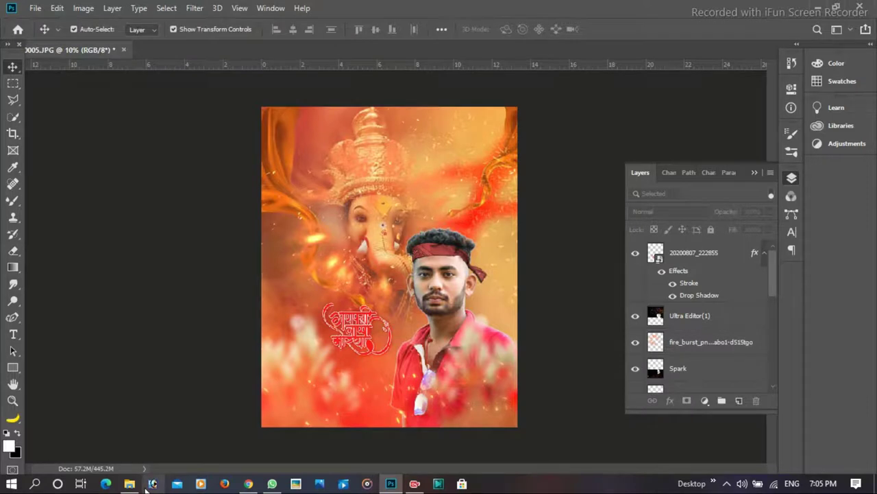
Place ultra Editor(2).jpg onto the poster and blend it in Screen mode.
left_click(130, 483)
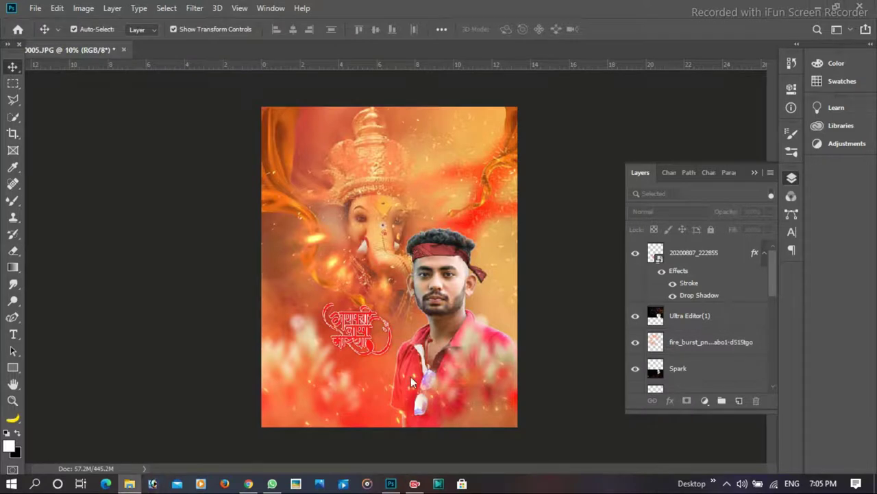
left_click_drag(410, 376, 410, 376)
left_click(672, 212)
left_click(686, 262)
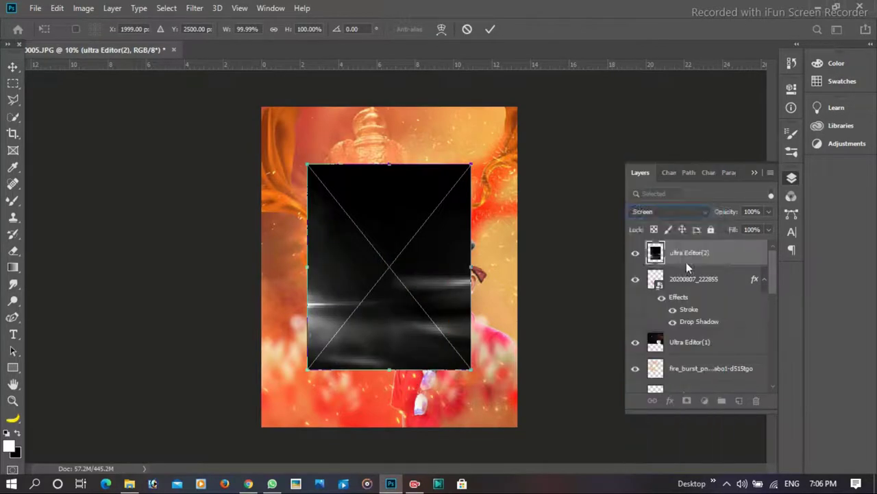
Enlarge the light streaks to about 162%, position and commit them, then drop in Lens-light-222.
left_click_drag(471, 371, 522, 428)
left_click_drag(407, 382, 277, 370)
left_click_drag(489, 146, 514, 78)
left_click_drag(378, 292, 402, 309)
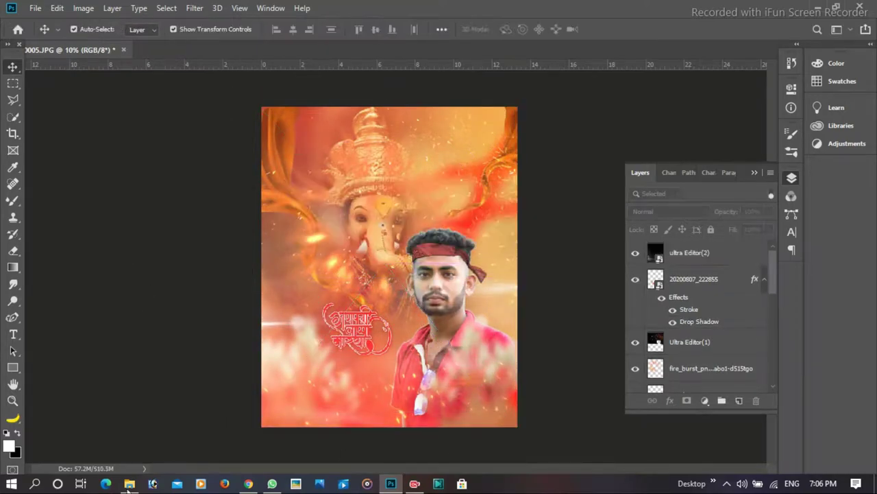
key("alt+Tab")
mouse_move(423, 103)
left_mouse_down()
mouse_move(442, 349)
mouse_move(317, 204)
left_mouse_up()
Blend Lens-light-222 in Screen mode at about 130%, then drop in the PicsArt glow image.
left_click(671, 211)
left_click(678, 266)
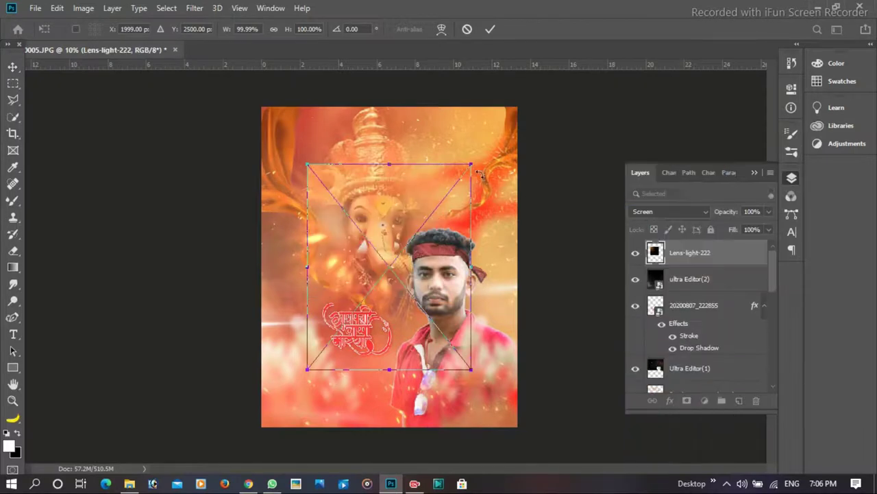
left_click_drag(307, 164, 261, 107)
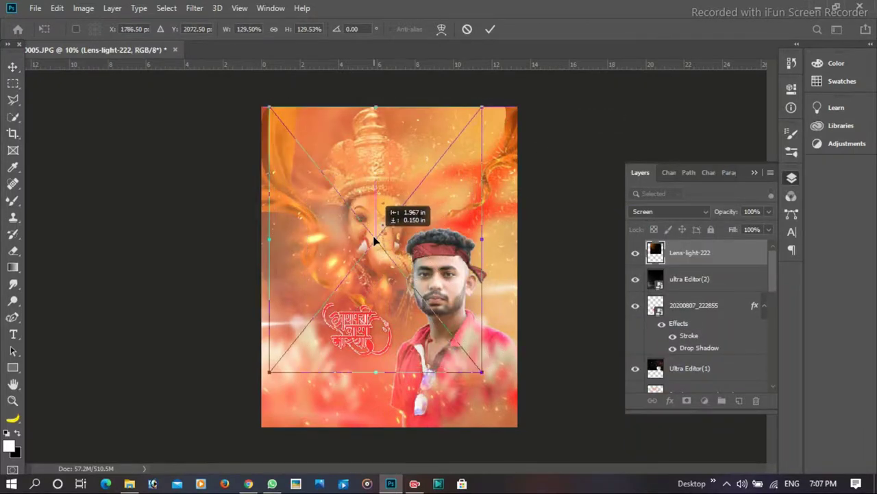
key("Return")
left_click(630, 95)
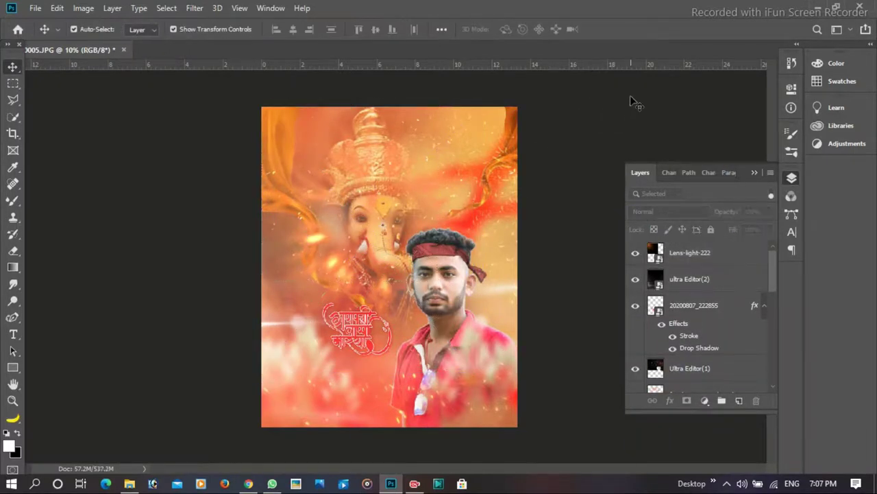
left_click(138, 484)
mouse_move(496, 107)
left_mouse_down()
mouse_move(391, 480)
mouse_move(411, 363)
left_mouse_up()
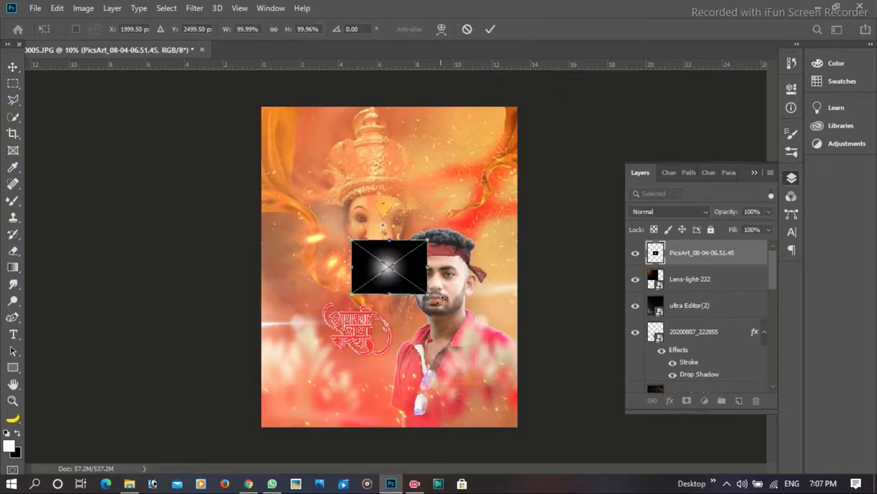
Enlarge the PicsArt glow image to about 296% and commit it.
left_click_drag(437, 299, 573, 397)
left_click_drag(473, 334, 462, 302)
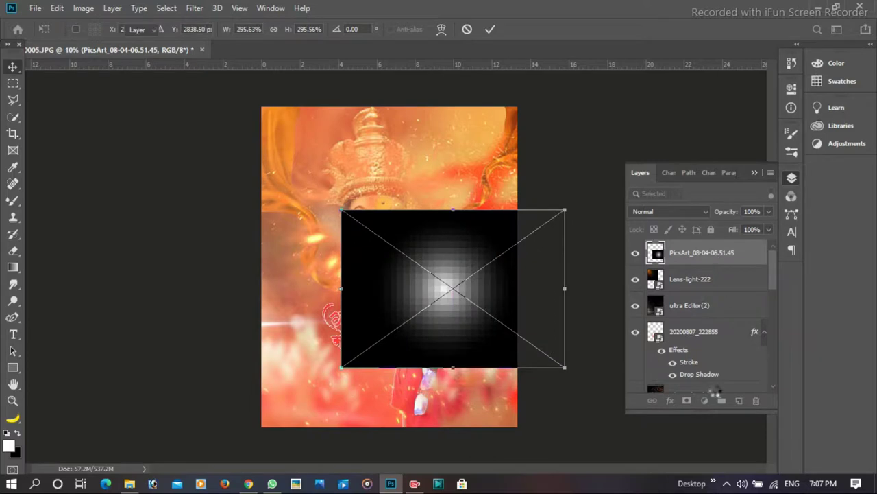
key("Return")
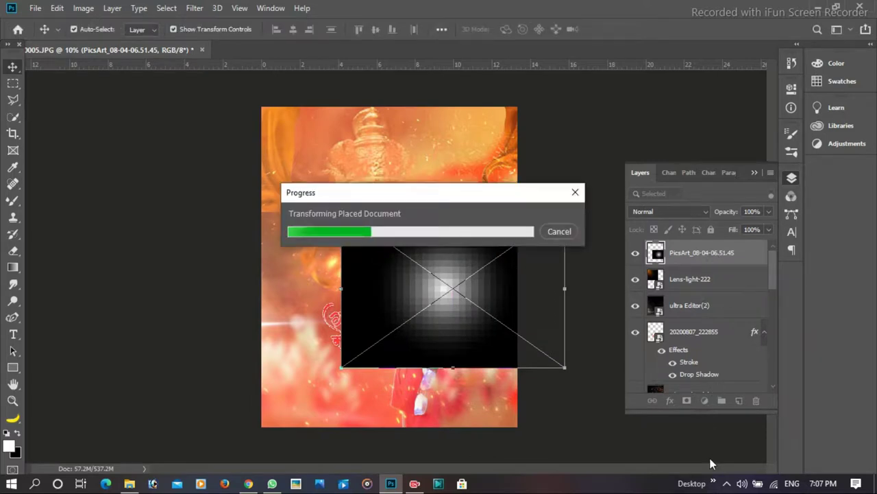
Move the PicsArt_08-04-06.51.45 layer to just below Layer 2.
left_click_drag(706, 252, 717, 354)
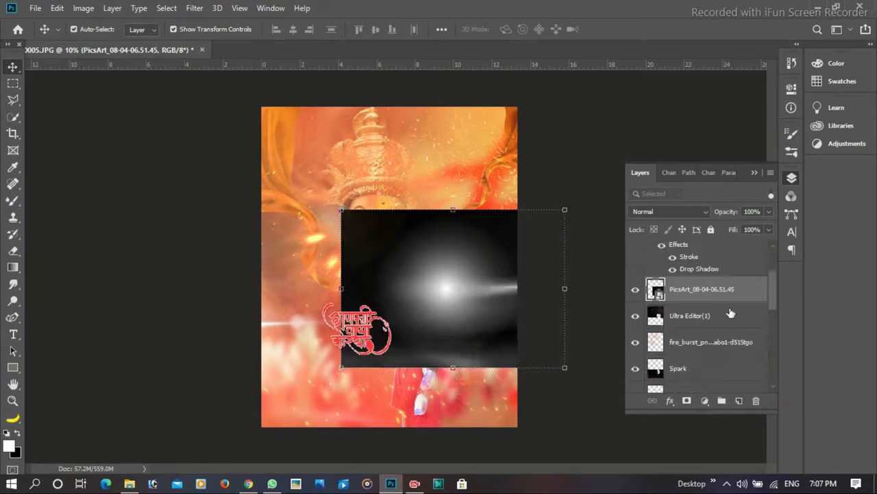
mouse_move(717, 354)
left_mouse_down()
mouse_move(733, 293)
mouse_move(744, 364)
left_mouse_up()
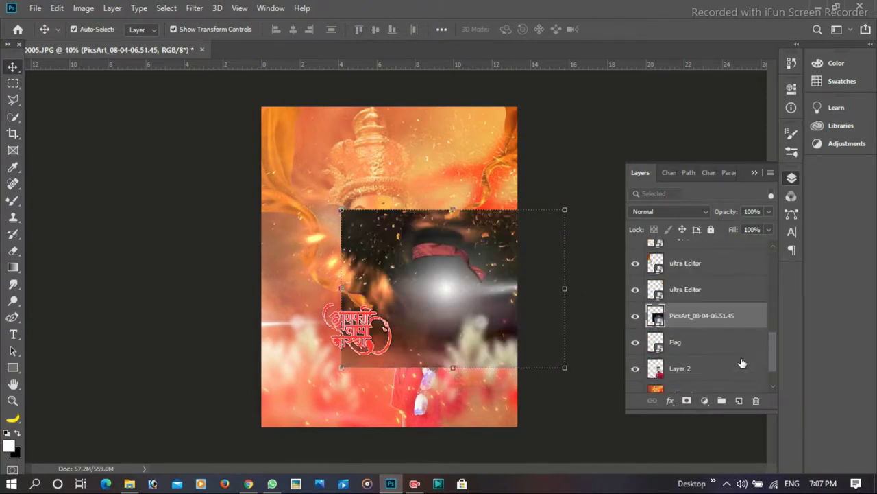
scroll(739, 322, "down", 1)
left_click_drag(739, 322, 742, 361)
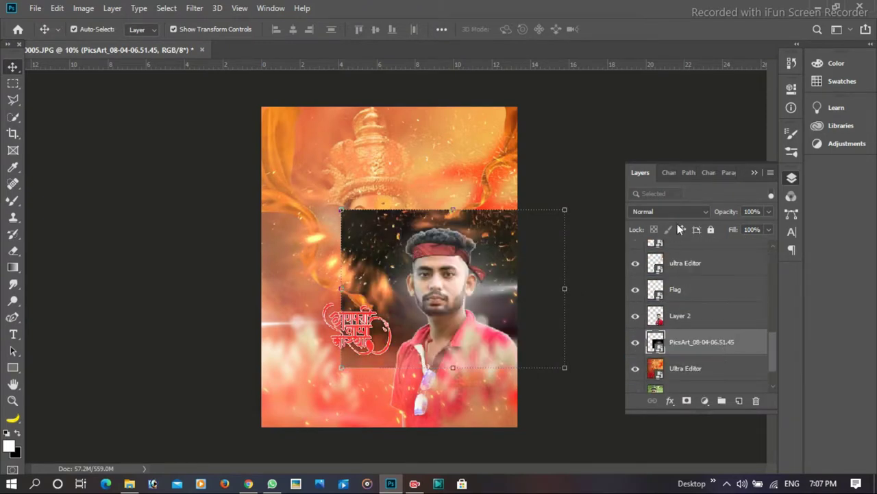
Blend the PicsArt glow layer in Screen mode and deselect it.
left_click(668, 211)
left_click(651, 254)
left_click(588, 250)
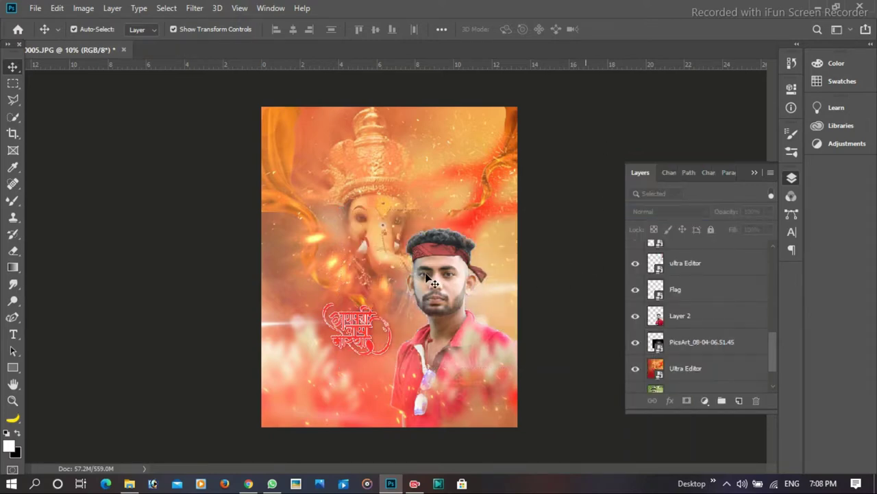
scroll(492, 302, "up", 2)
scroll(492, 301, "up", 2)
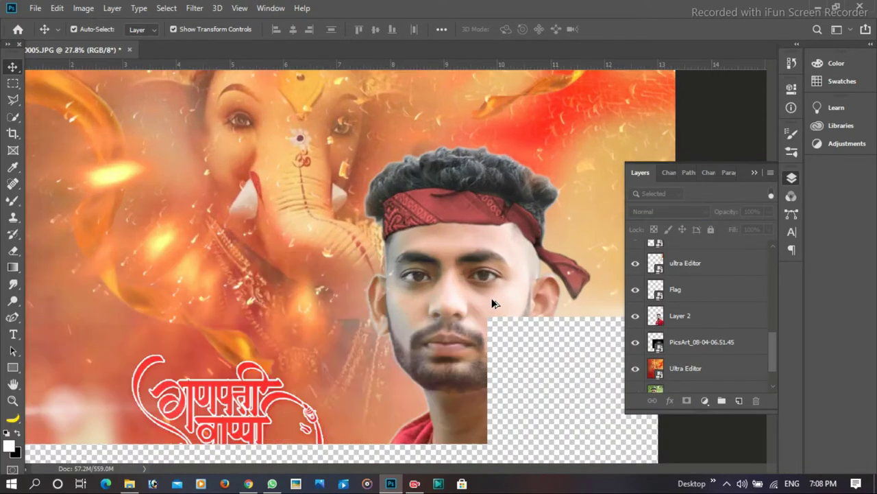
scroll(492, 302, "down", 1)
scroll(492, 302, "down", 1)
scroll(493, 305, "down", 1)
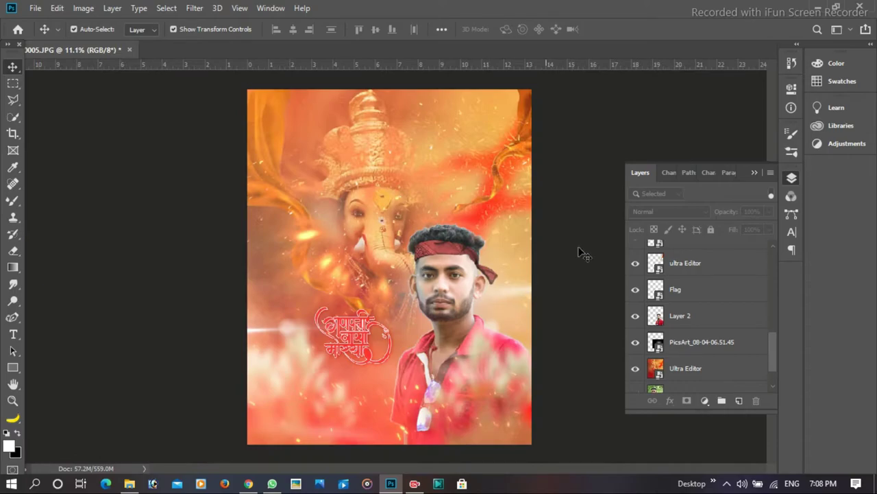